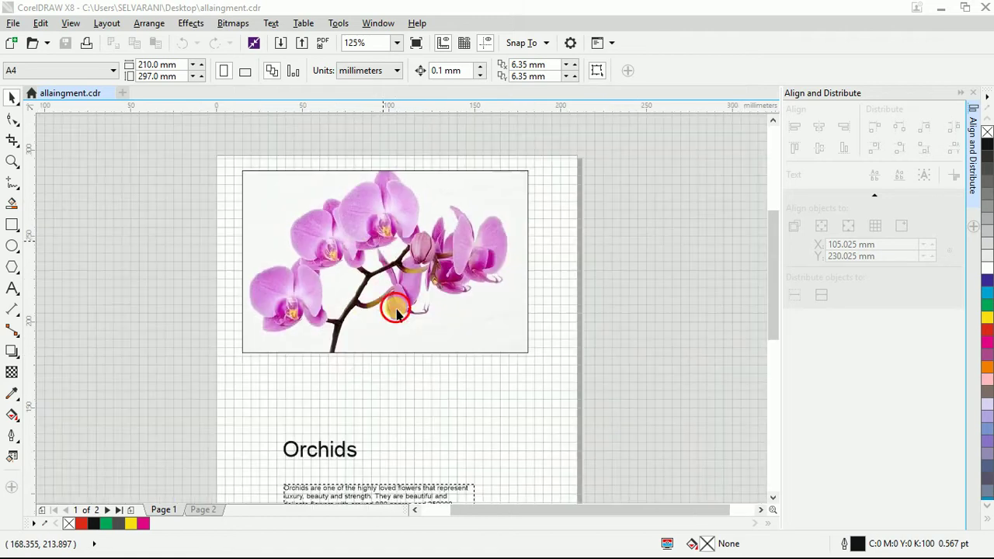
# Examine how the orchid picture's corners sit on the grid and which Align and Distribute commands are available for it
pyautogui.scroll(-2, 399, 299)
pyautogui.click(402, 314)
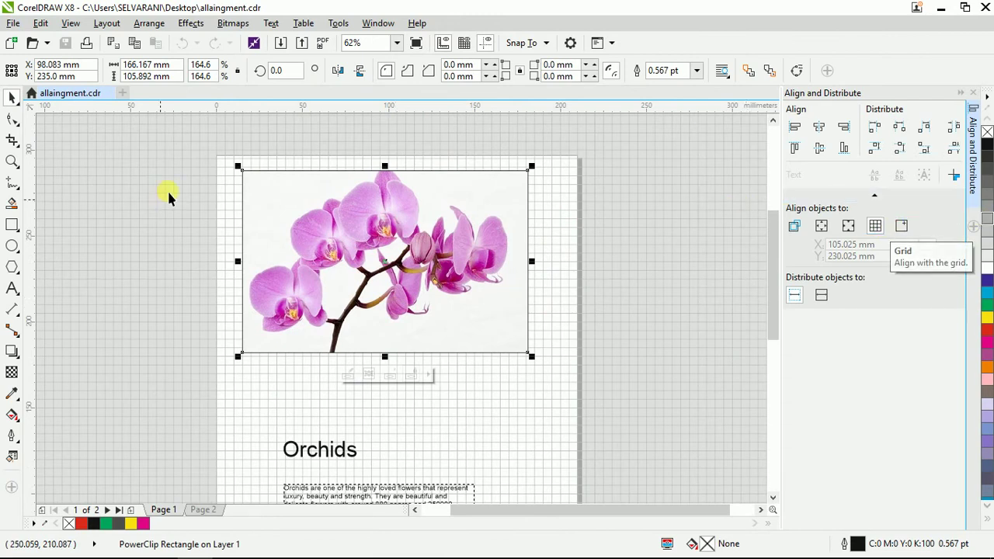
pyautogui.scroll(2, 248, 166)
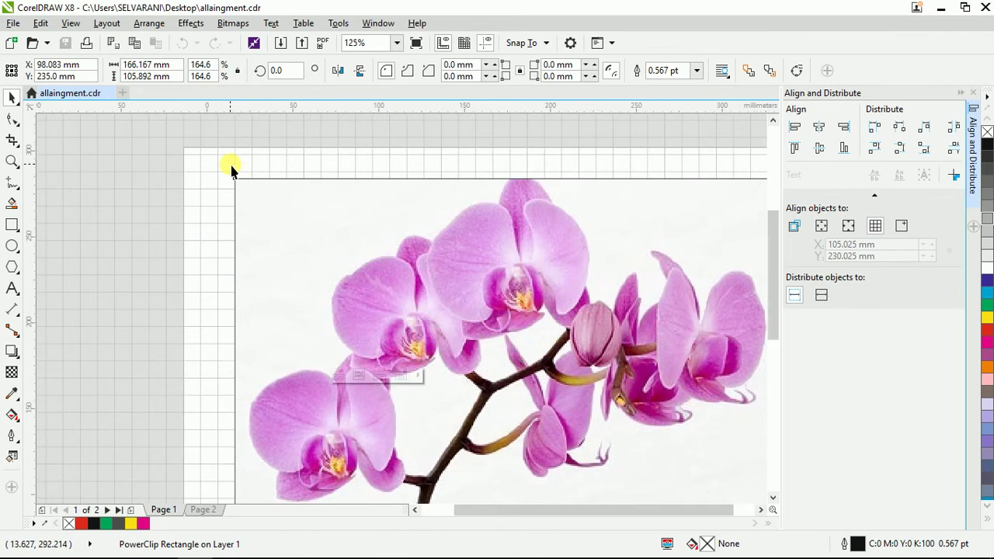
pyautogui.scroll(-2, 231, 166)
pyautogui.scroll(2, 260, 333)
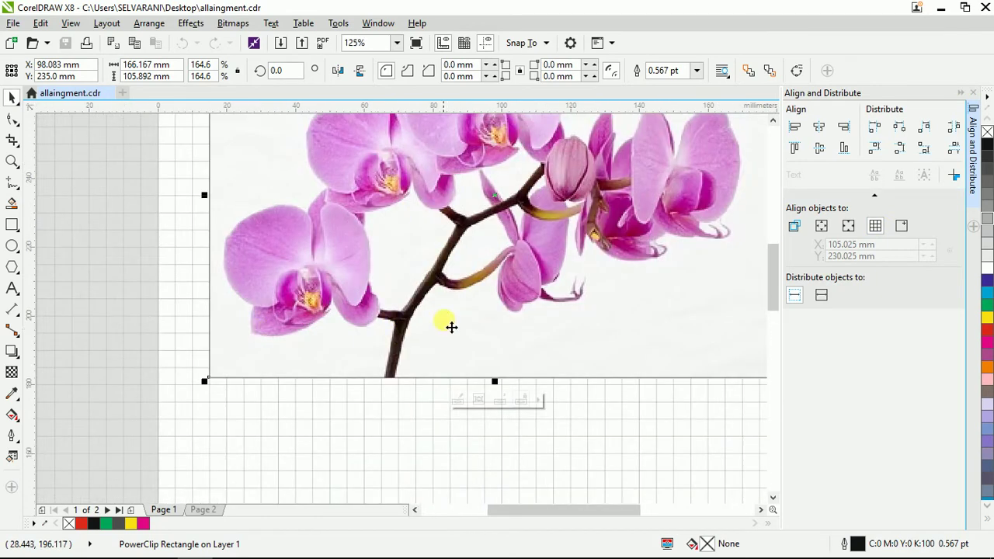
pyautogui.click(901, 225)
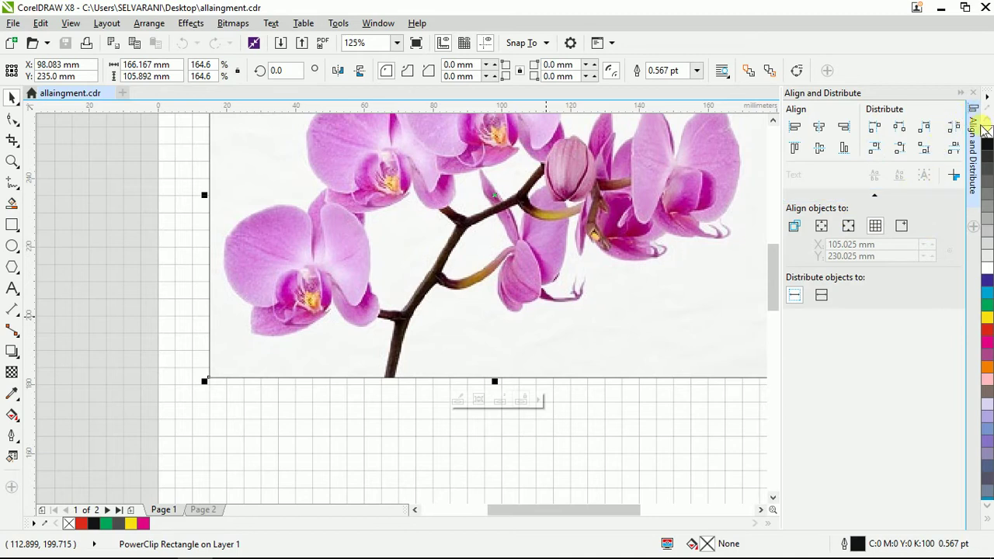
pyautogui.click(159, 25)
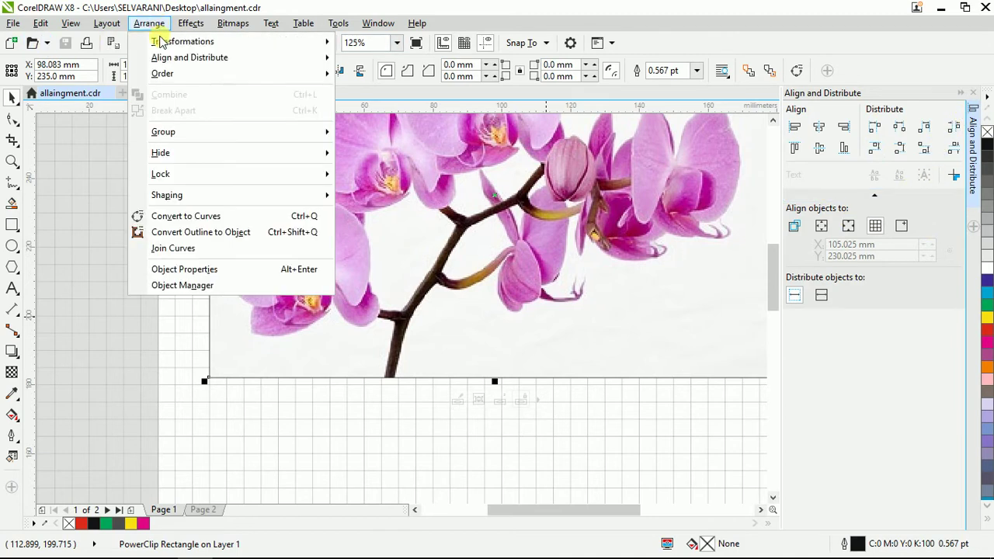
pyautogui.moveTo(163, 61)
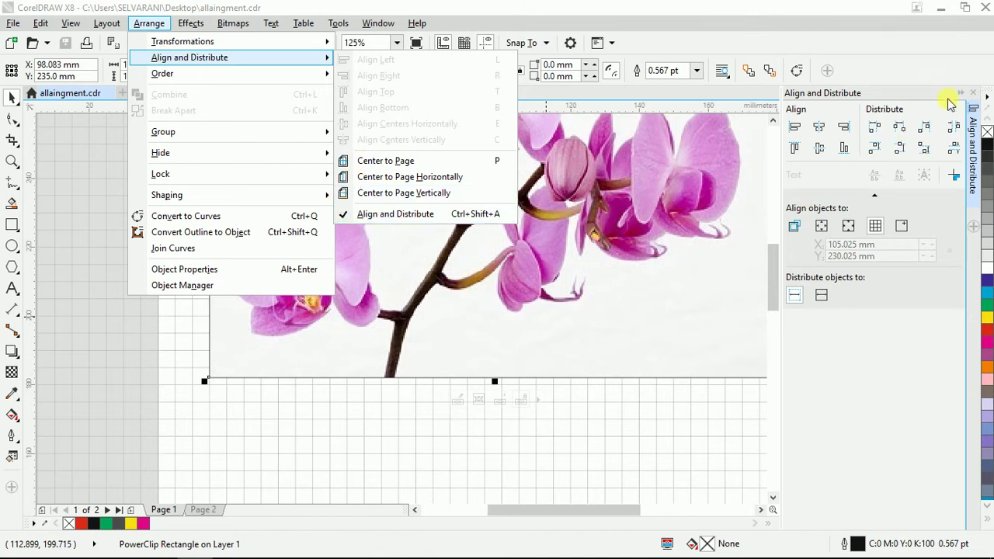
pyautogui.click(896, 101)
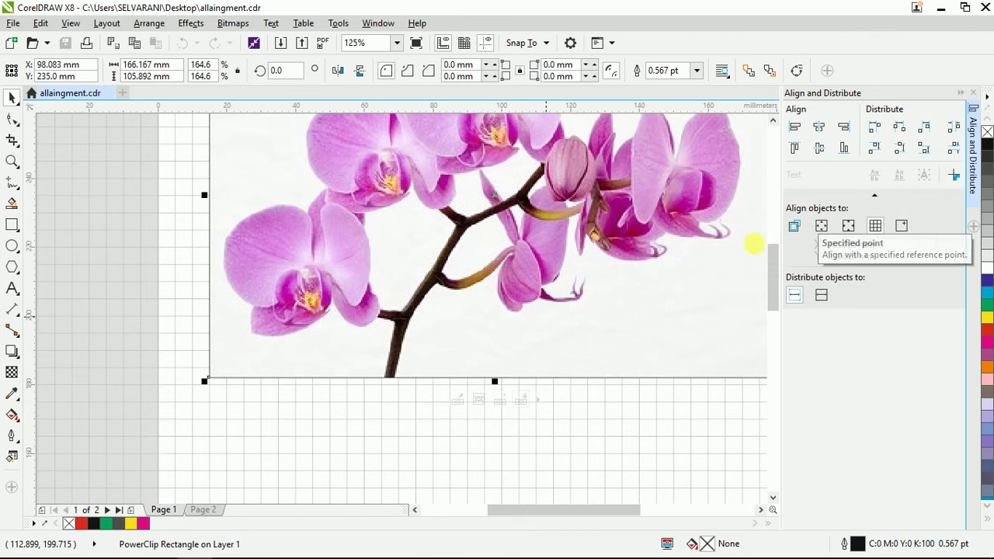
# Scale the orchid picture down proportionally from its lower-right corner to about 101 × 64 mm
pyautogui.scroll(-4, 339, 250)
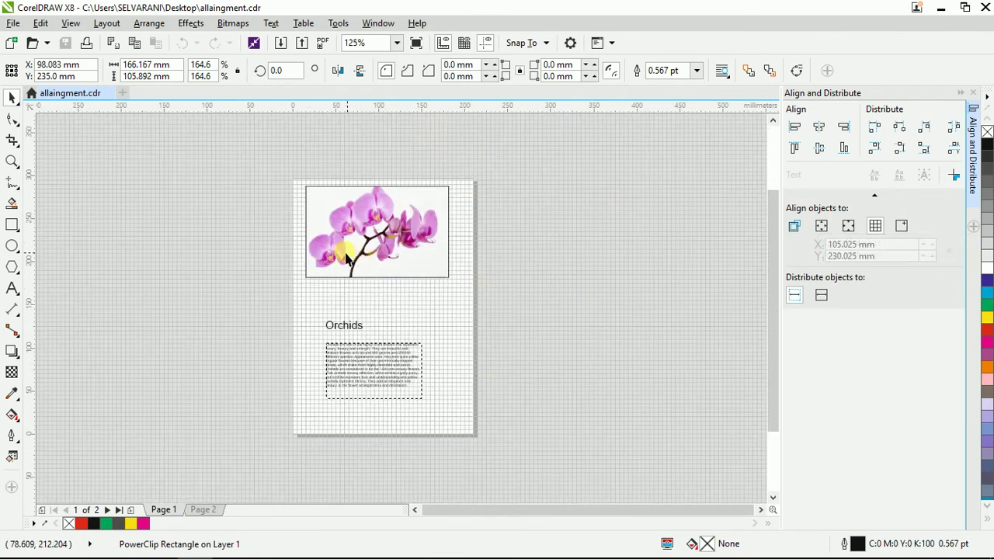
pyautogui.scroll(2, 525, 289)
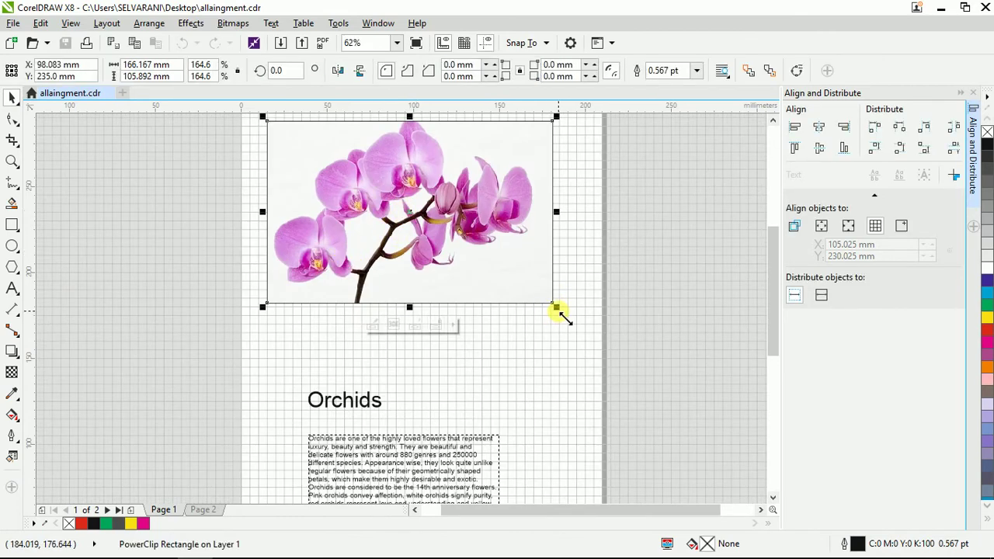
pyautogui.moveTo(554, 306); pyautogui.dragTo(441, 231)
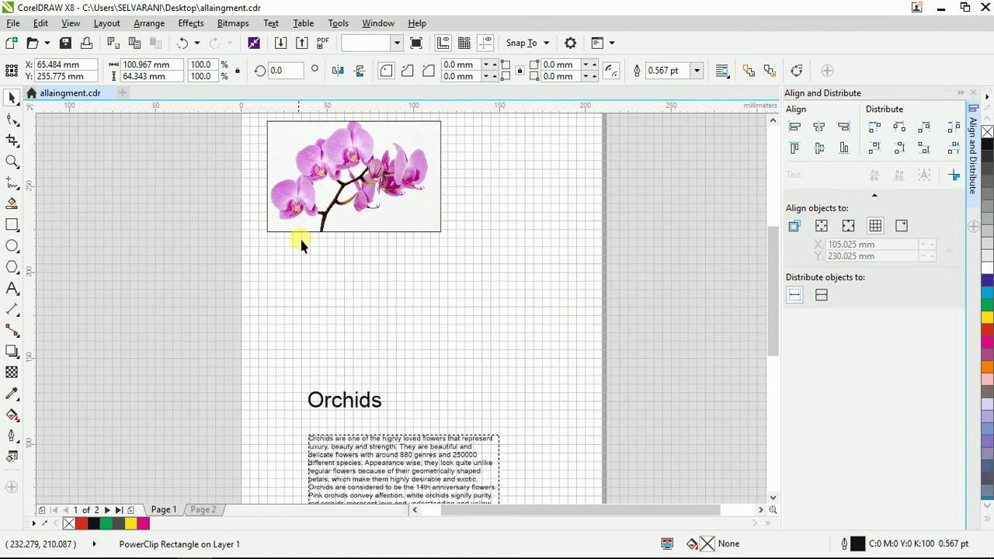
pyautogui.click(300, 240)
# Set the orchid picture's alignment reference to a specified point
pyautogui.scroll(-2, 299, 240)
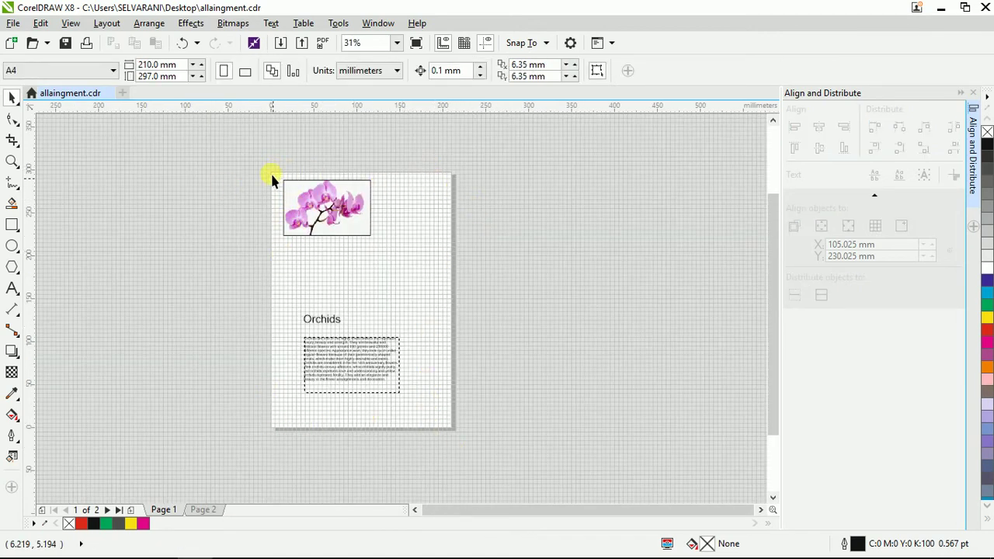
pyautogui.scroll(2, 316, 149)
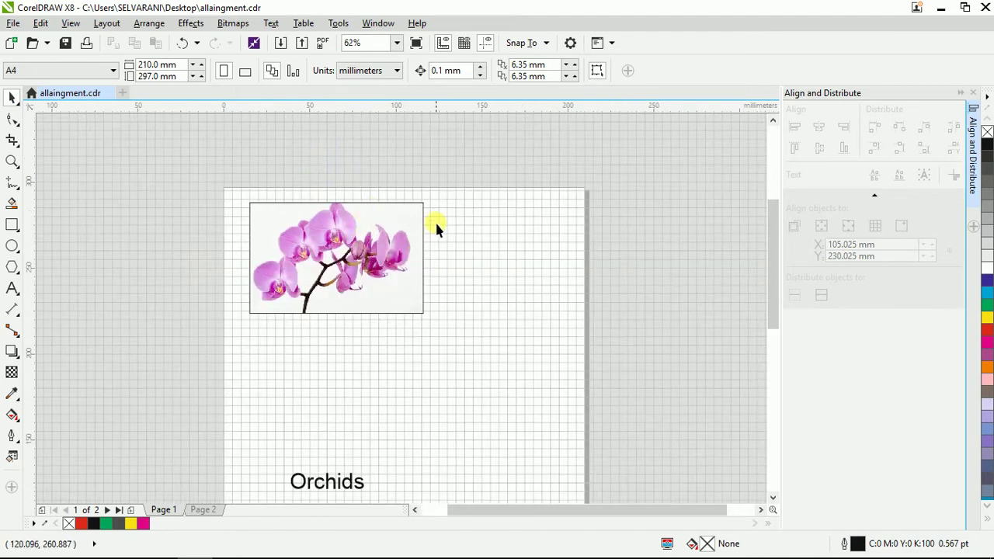
pyautogui.scroll(-2, 344, 187)
pyautogui.scroll(2, 334, 194)
pyautogui.click(329, 256)
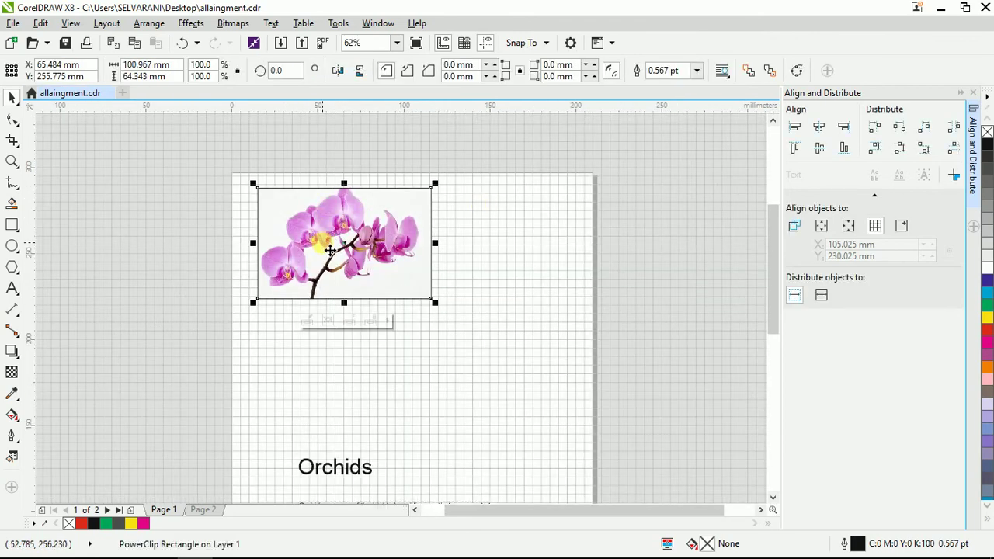
pyautogui.click(901, 226)
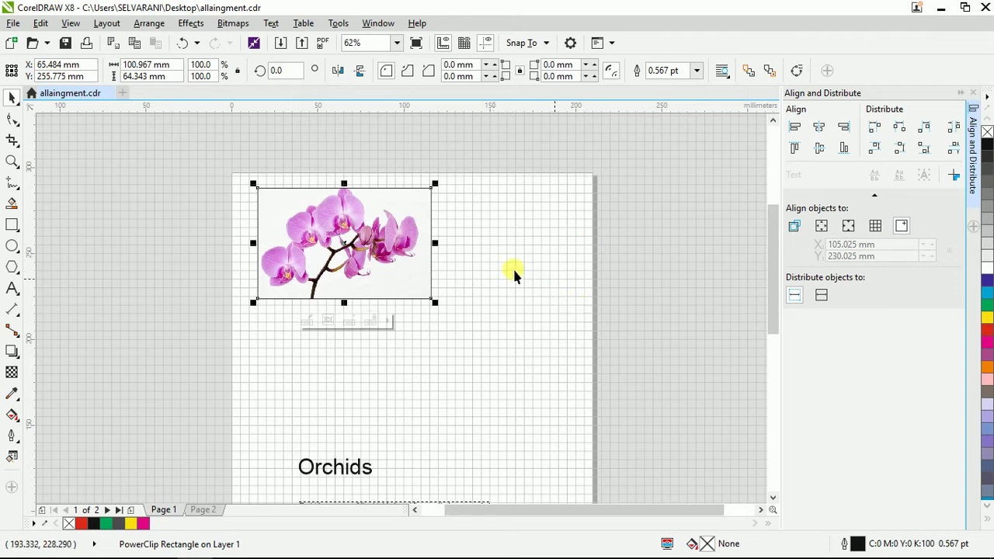
pyautogui.click(498, 231)
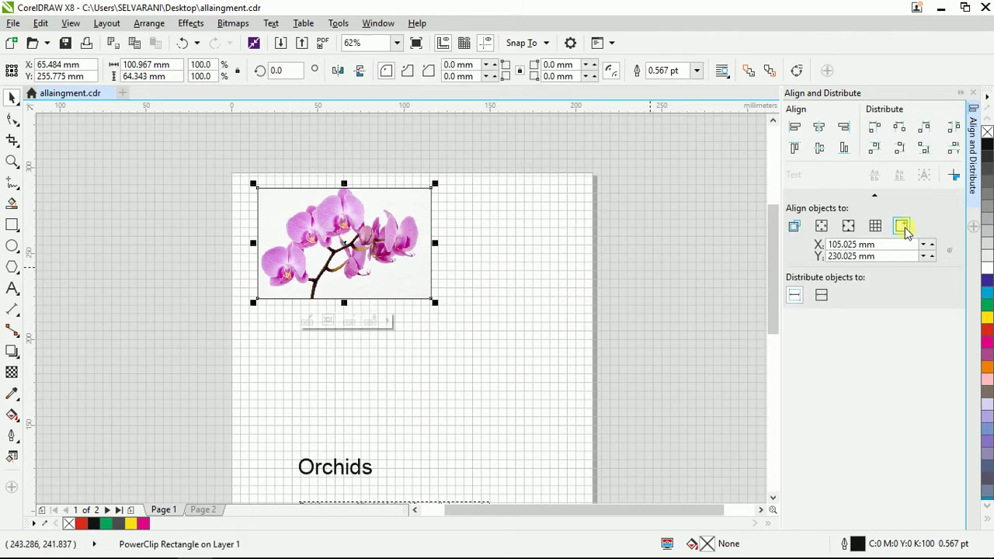
pyautogui.click(402, 302)
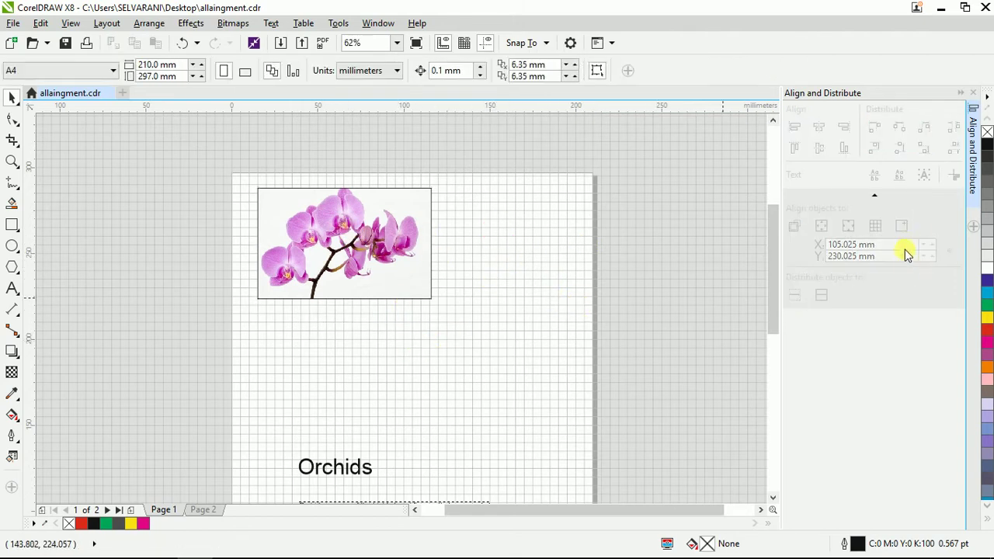
pyautogui.click(344, 202)
pyautogui.scroll(-3, 328, 306)
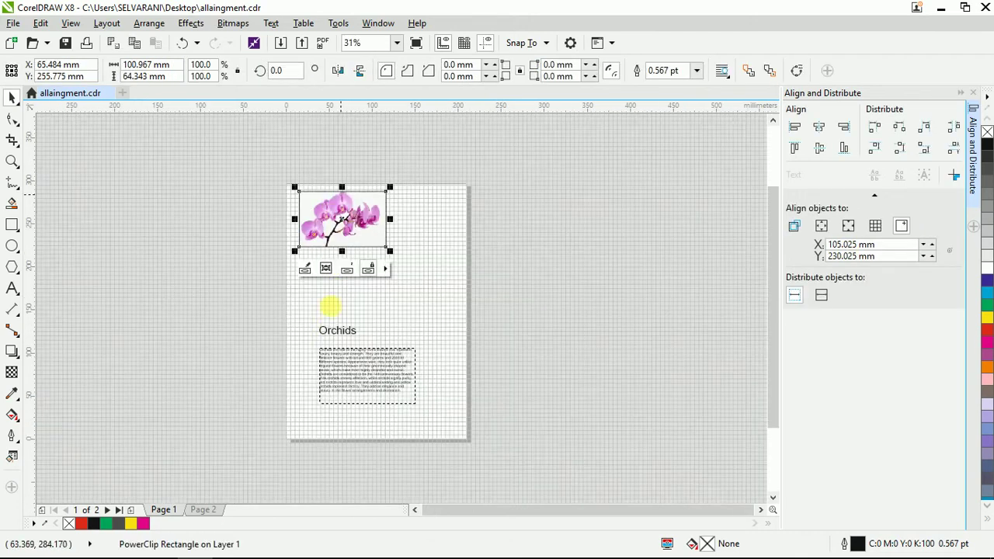
pyautogui.keyDown('shift'); pyautogui.click(329, 334); pyautogui.keyUp('shift')
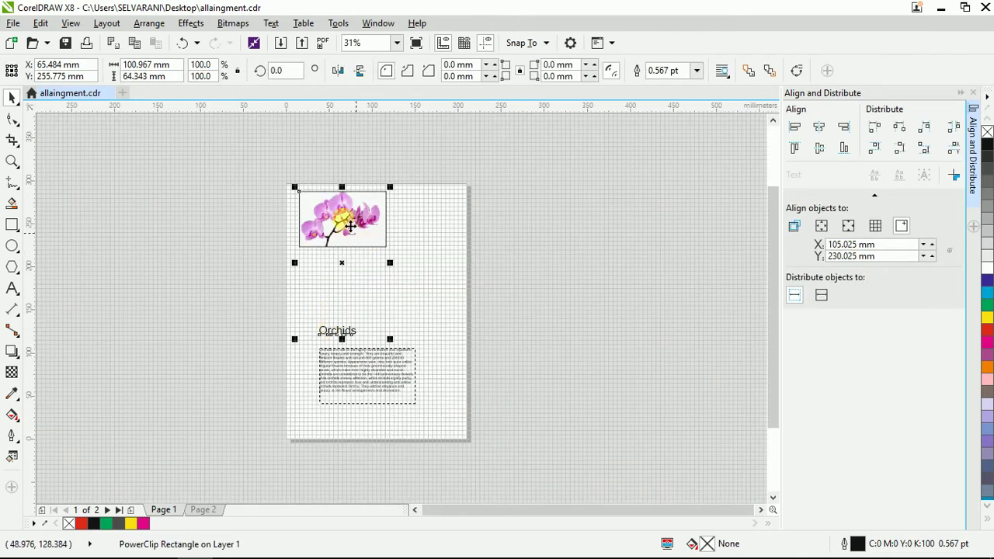
pyautogui.scroll(3, 340, 217)
pyautogui.click(902, 225)
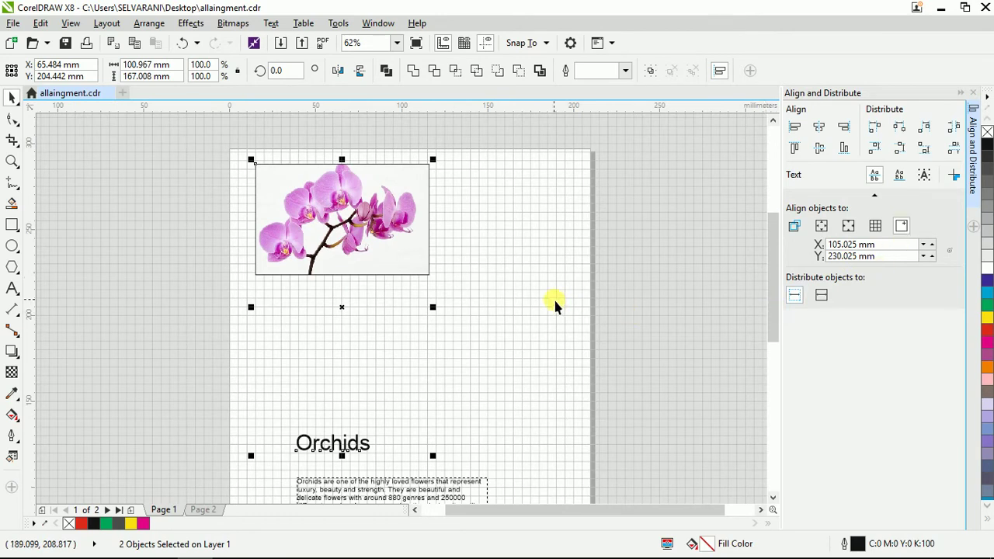
# Pick X 150.071 mm, Y 233.371 mm on the page as the alignment reference point for the orchid picture alone
pyautogui.click(406, 217)
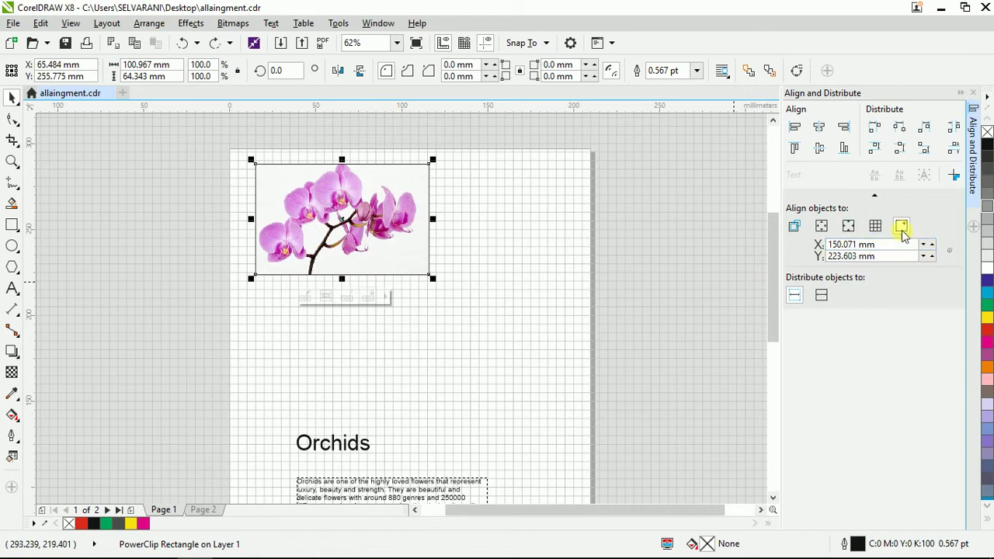
pyautogui.click(873, 255)
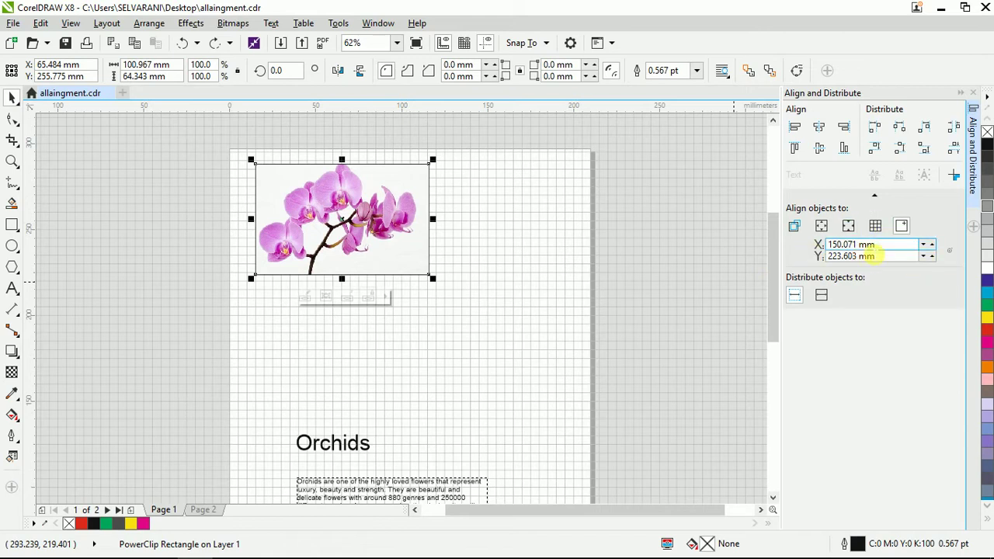
pyautogui.hotkey('ctrl', 'a')
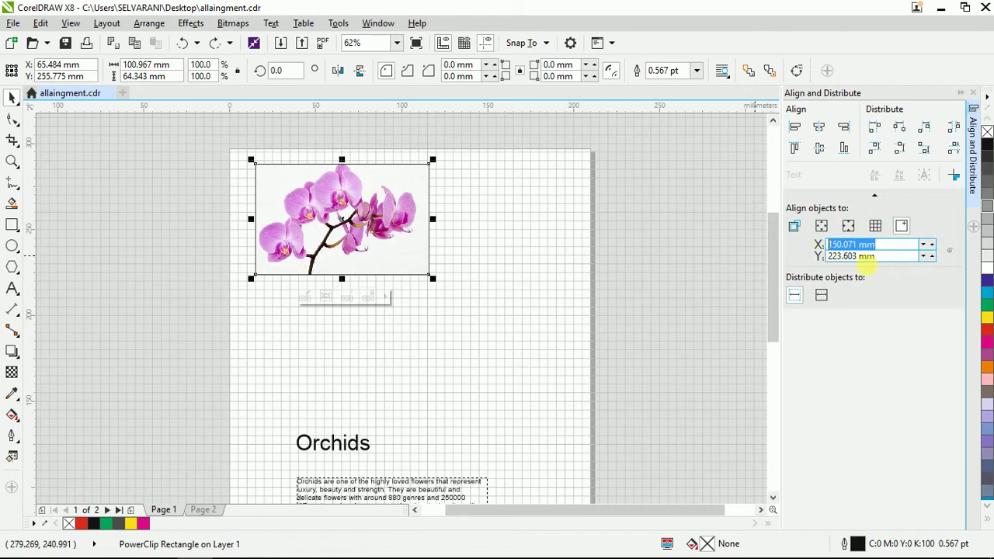
pyautogui.click(887, 258)
pyautogui.hotkey('ctrl', 'a')
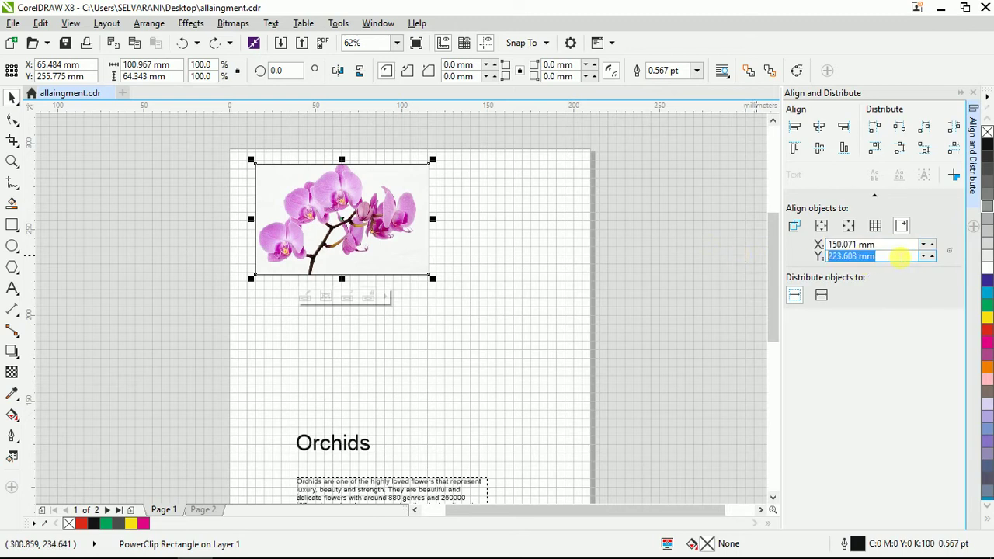
pyautogui.hotkey('shift', 'Tab')
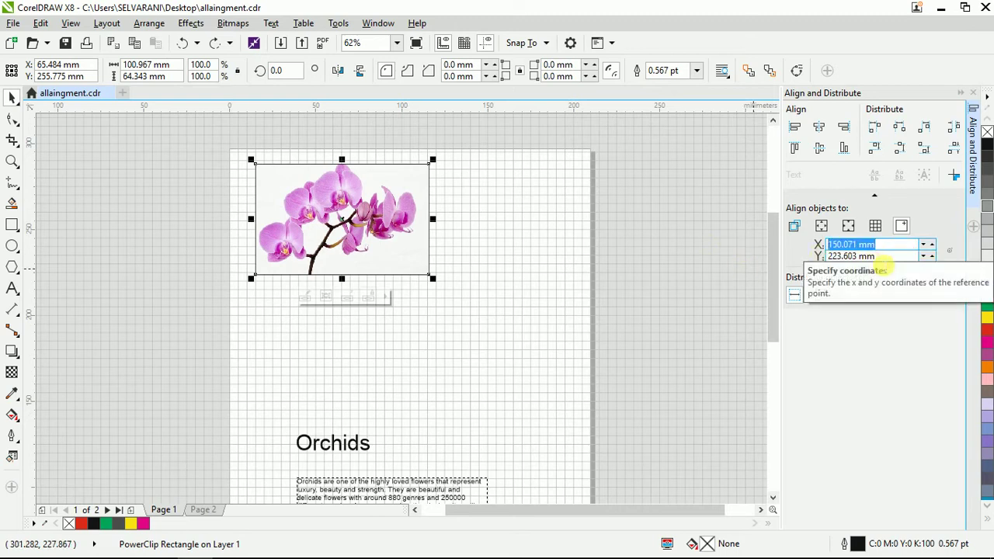
pyautogui.click(949, 250)
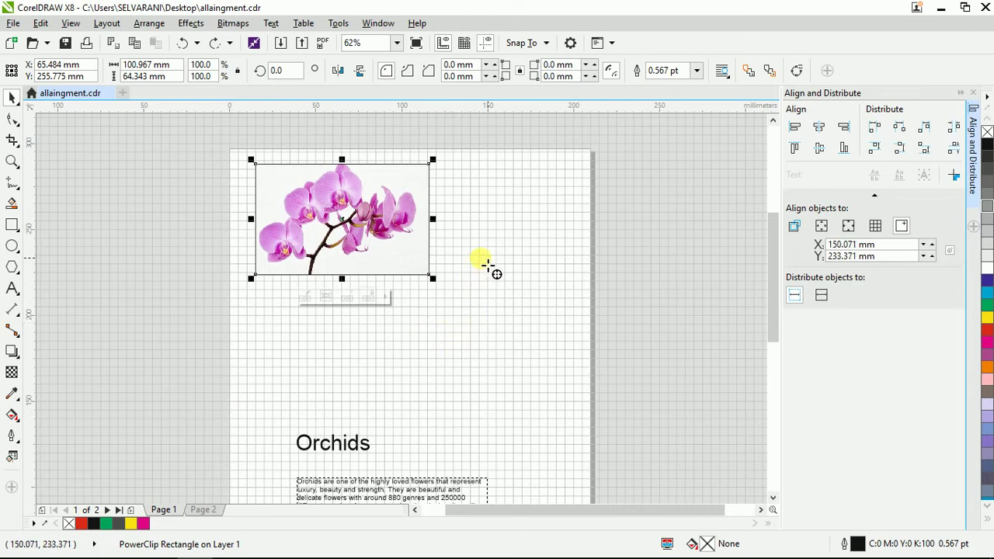
pyautogui.click(485, 264)
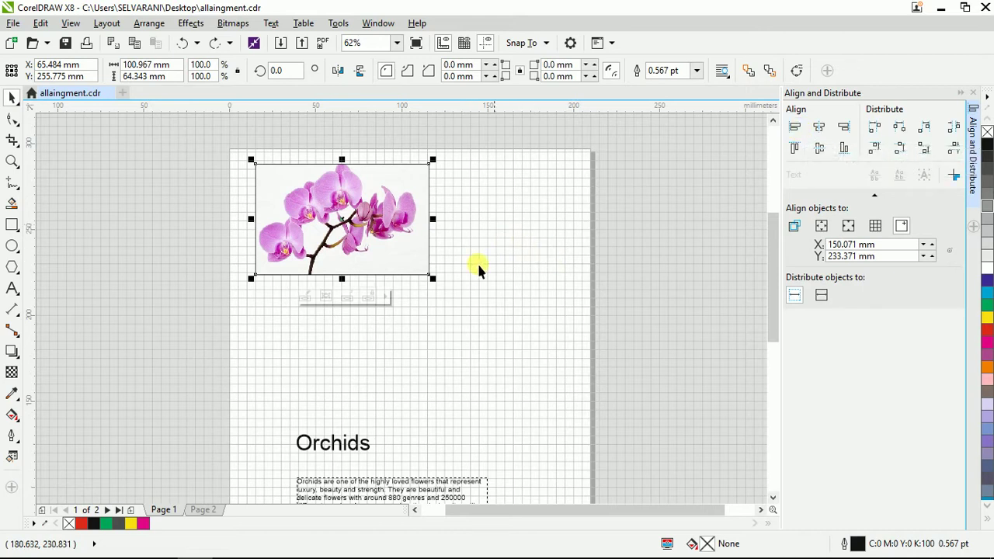
# Align the picture's left and top edges to the specified point, and then center it on that point vertically and horizontally
pyautogui.click(796, 128)
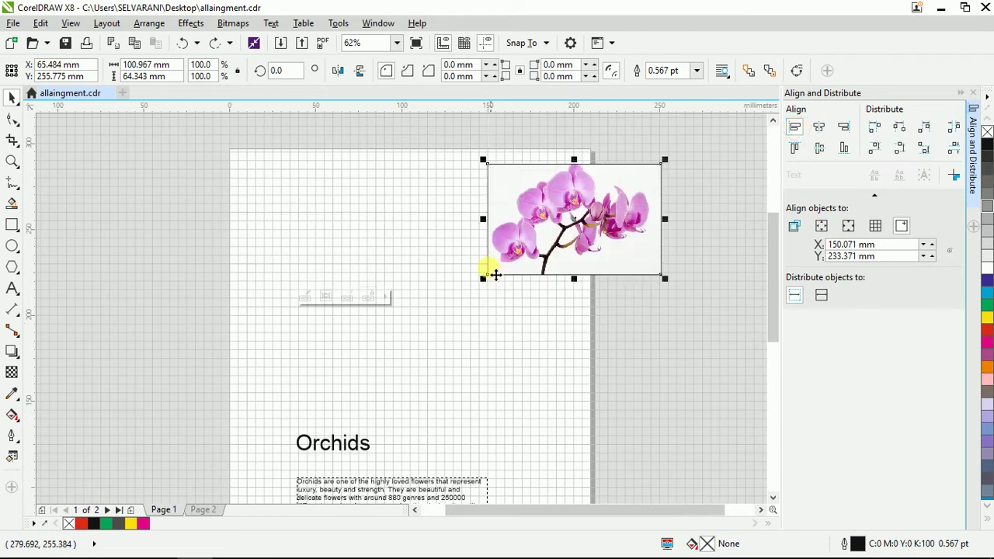
pyautogui.click(795, 148)
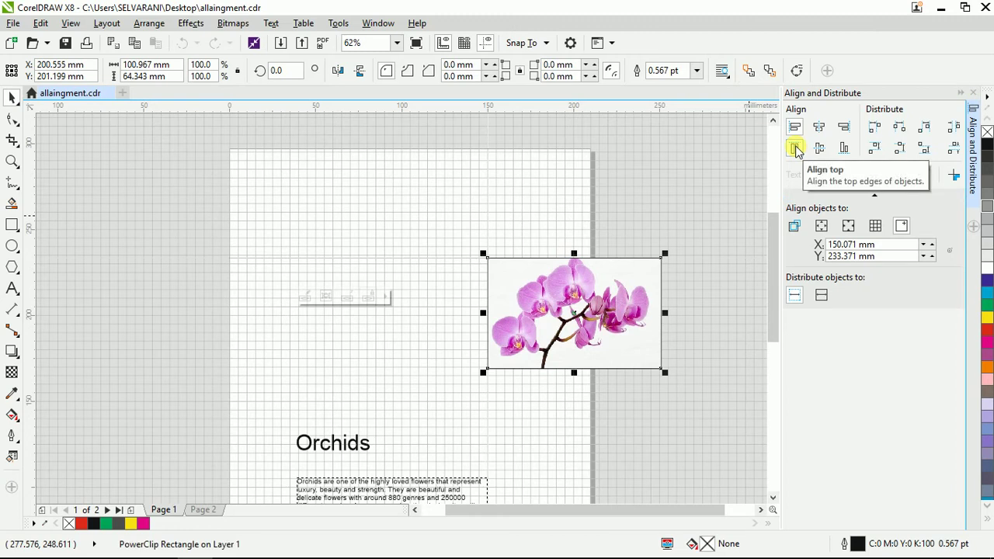
pyautogui.click(820, 149)
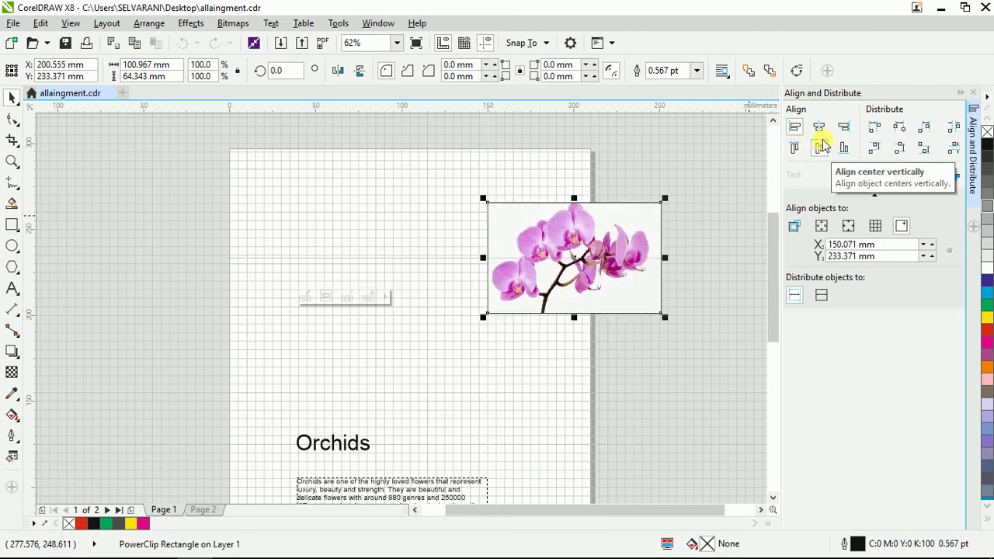
pyautogui.click(820, 130)
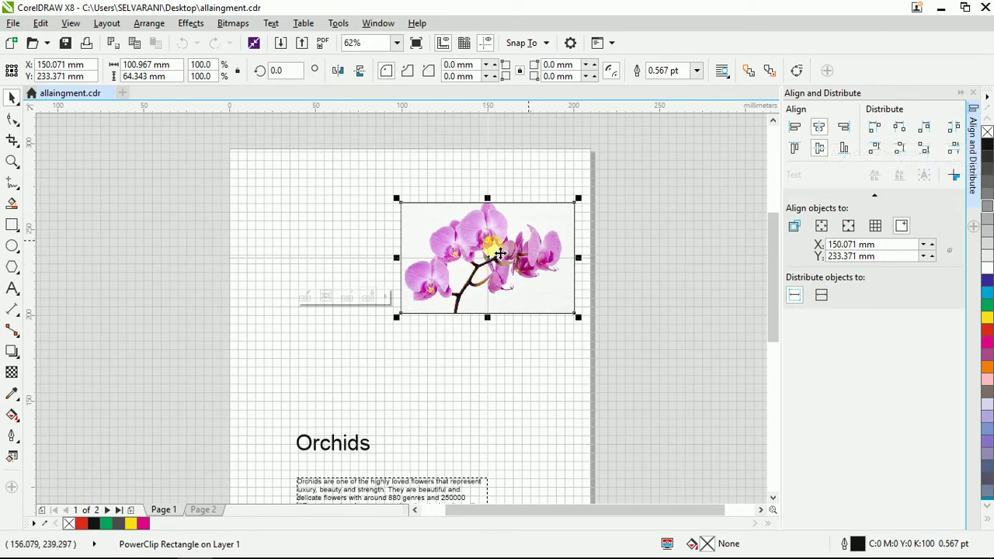
# Align the picture's right and bottom edges to the specified point, and then center it there again in both directions
pyautogui.click(844, 127)
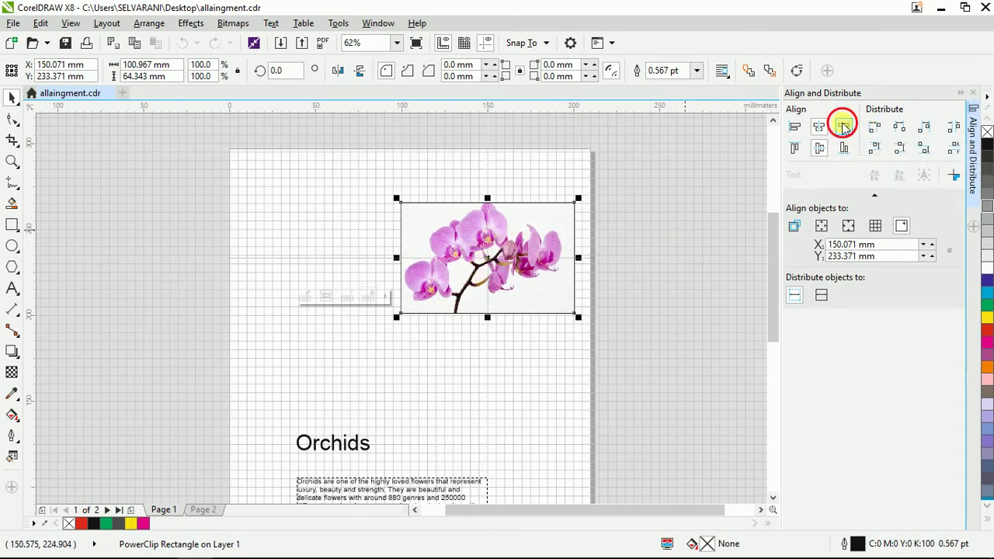
pyautogui.click(844, 148)
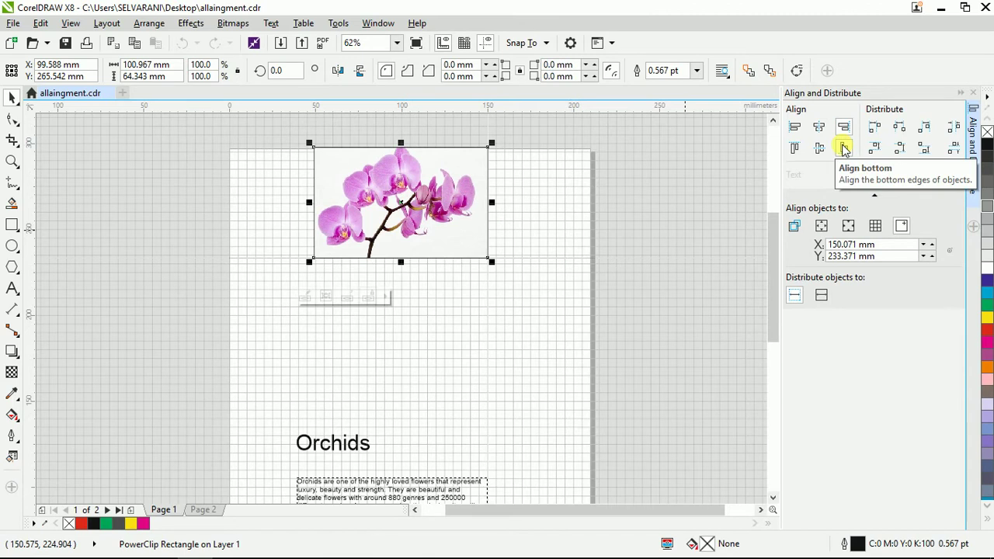
pyautogui.click(819, 149)
pyautogui.click(818, 127)
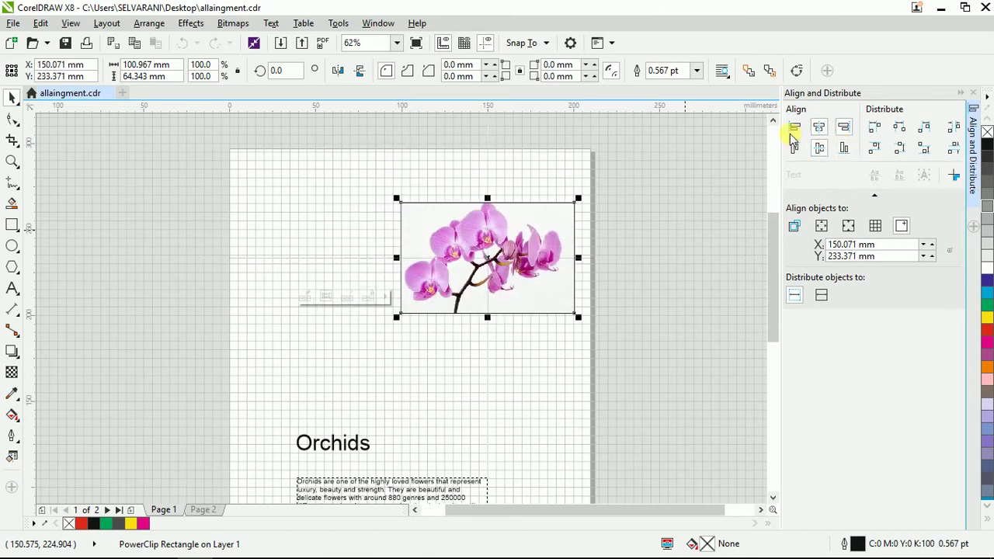
# Align the orchid picture's left and top edges to the specified point, keeping the picture selected
pyautogui.click(793, 149)
pyautogui.click(794, 150)
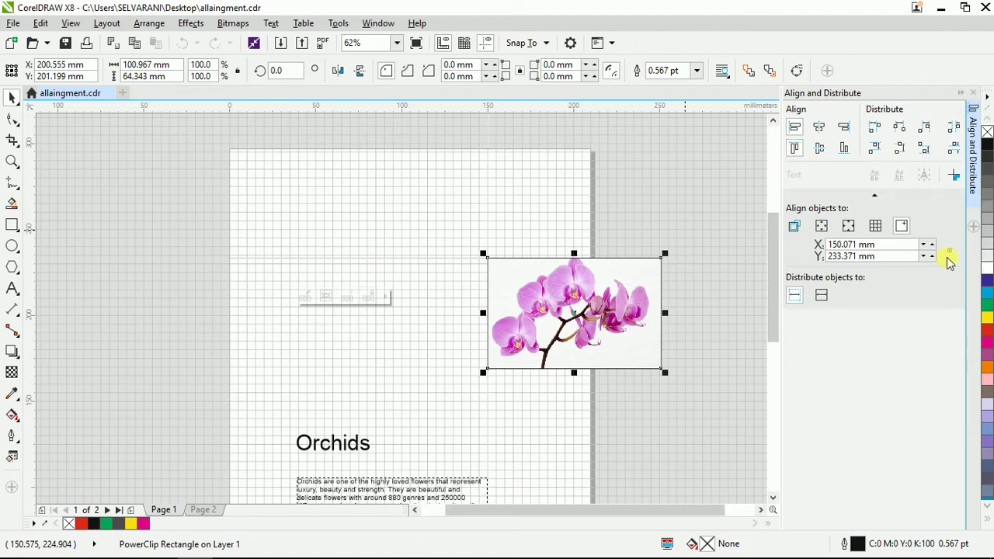
pyautogui.click(572, 307)
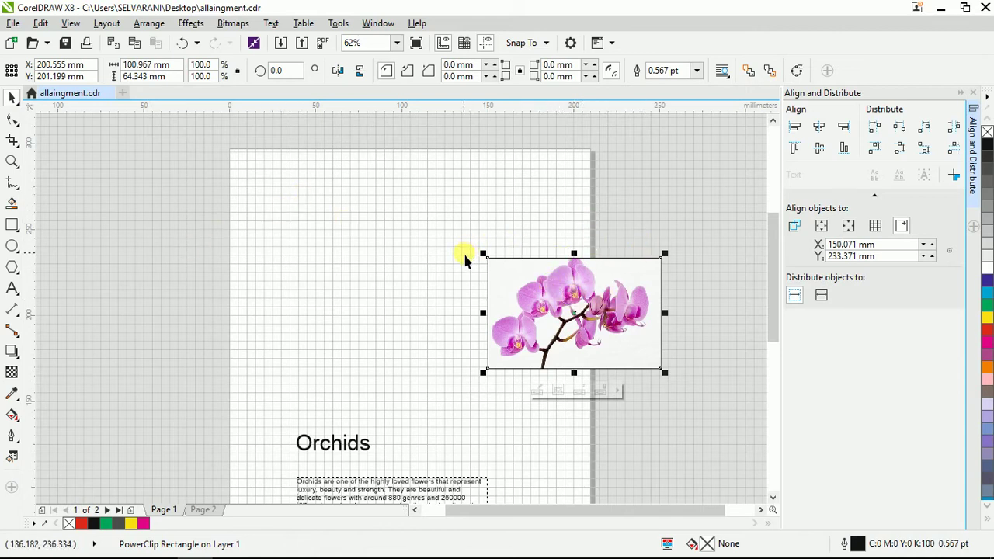
# Pick X 60.469 mm, Y 213.051 mm on the page as the new alignment reference point for the orchid picture
pyautogui.click(895, 224)
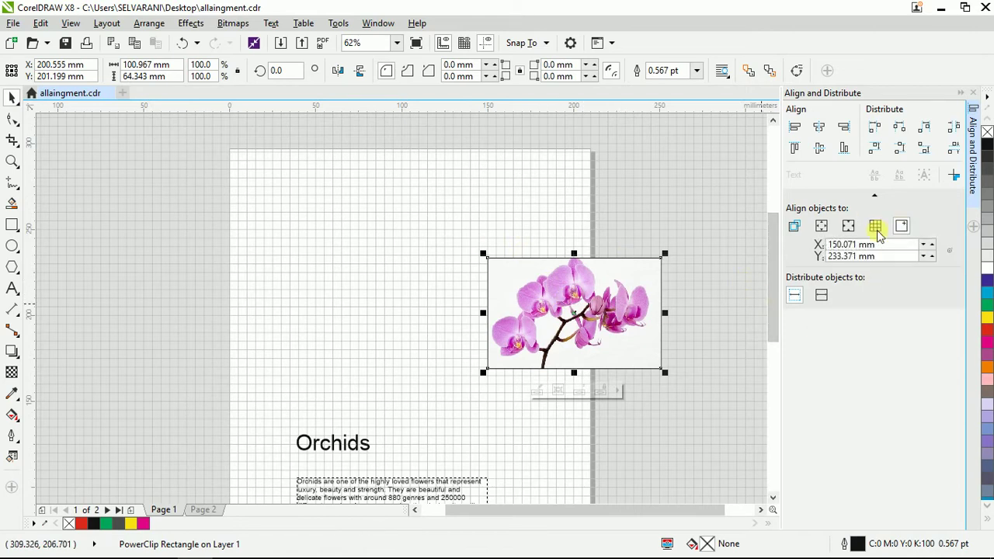
pyautogui.click(899, 226)
pyautogui.moveTo(892, 249); pyautogui.dragTo(826, 245)
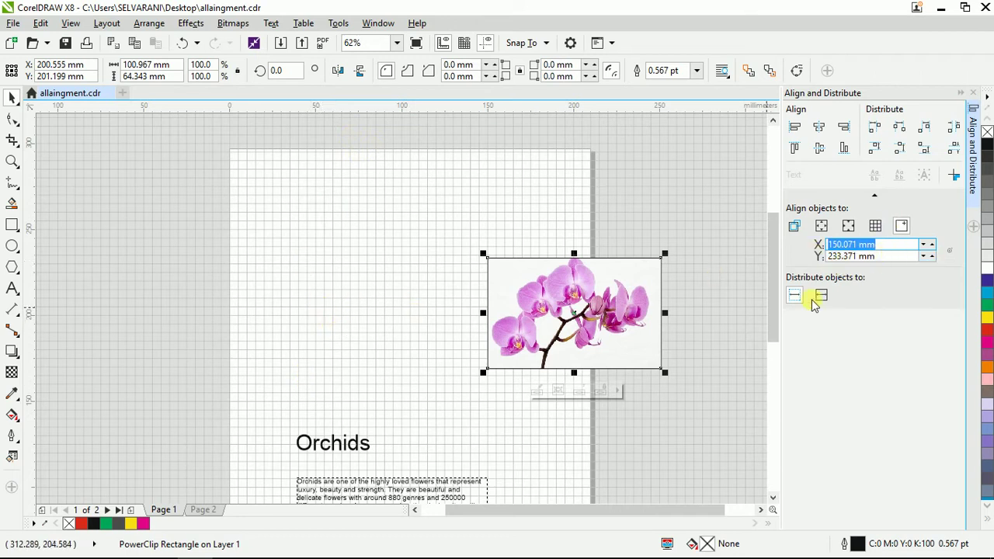
pyautogui.click(950, 251)
pyautogui.moveTo(339, 262); pyautogui.dragTo(338, 304)
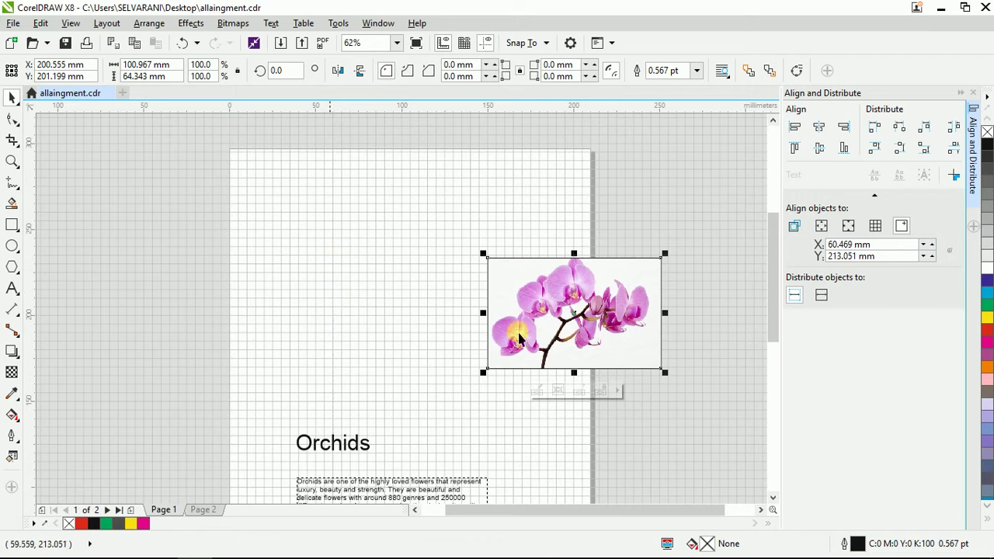
# Align the orchid picture's left edge to the new point, center it there horizontally, and align its top edge to the point
pyautogui.click(794, 127)
pyautogui.click(819, 127)
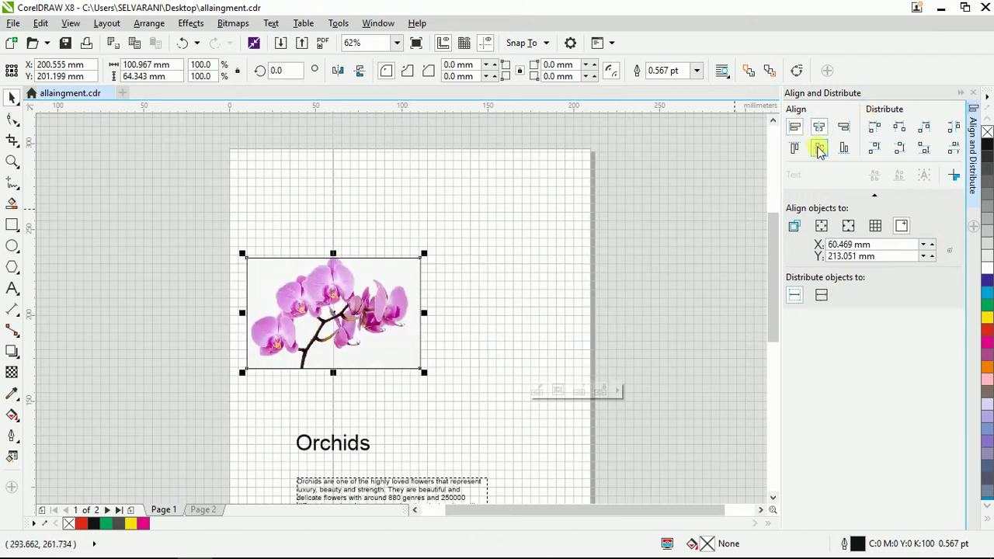
pyautogui.click(819, 148)
pyautogui.click(819, 148)
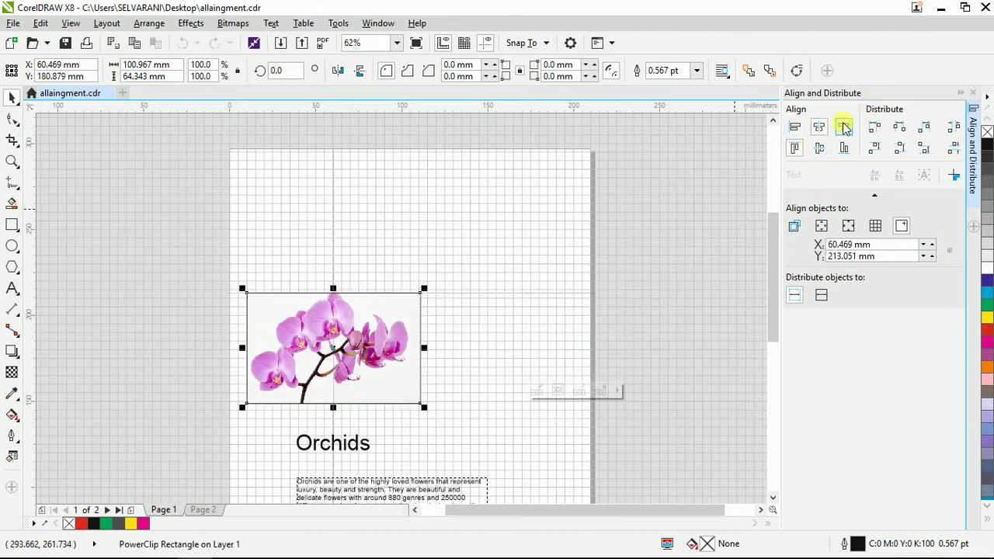
# Align the picture's right and bottom edges to the specified point, and center it there in both directions
pyautogui.click(844, 127)
pyautogui.click(843, 148)
pyautogui.click(819, 127)
pyautogui.click(795, 127)
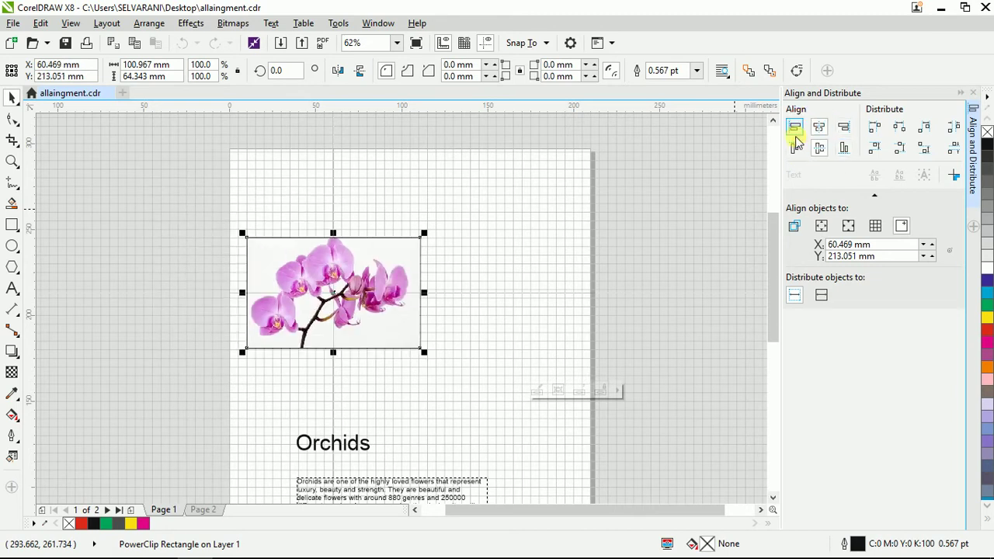
# Cycle the picture through left, top and right edge alignment to the point, finishing centered on it horizontally and vertically
pyautogui.click(795, 127)
pyautogui.click(795, 148)
pyautogui.click(819, 148)
pyautogui.click(819, 128)
pyautogui.click(843, 127)
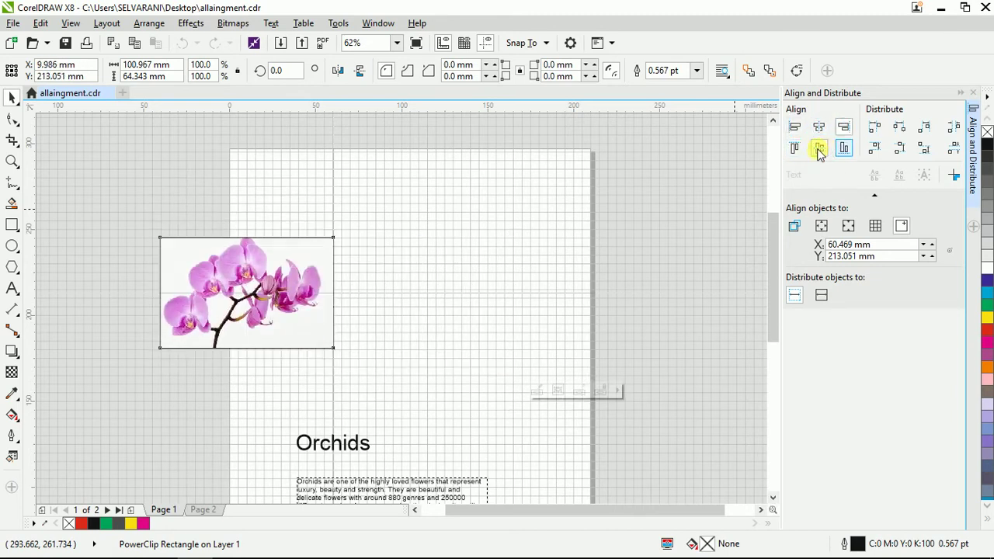
pyautogui.click(819, 127)
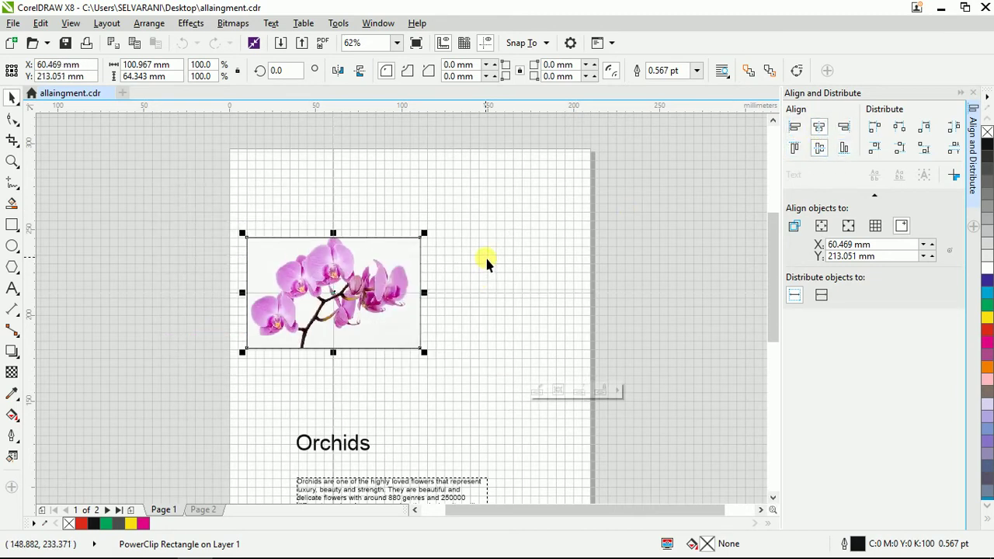
# Move the orchid picture to just above the Orchids heading, at about X 89.8 mm, Y 177.8 mm, and deselect it
pyautogui.scroll(-1, 356, 225)
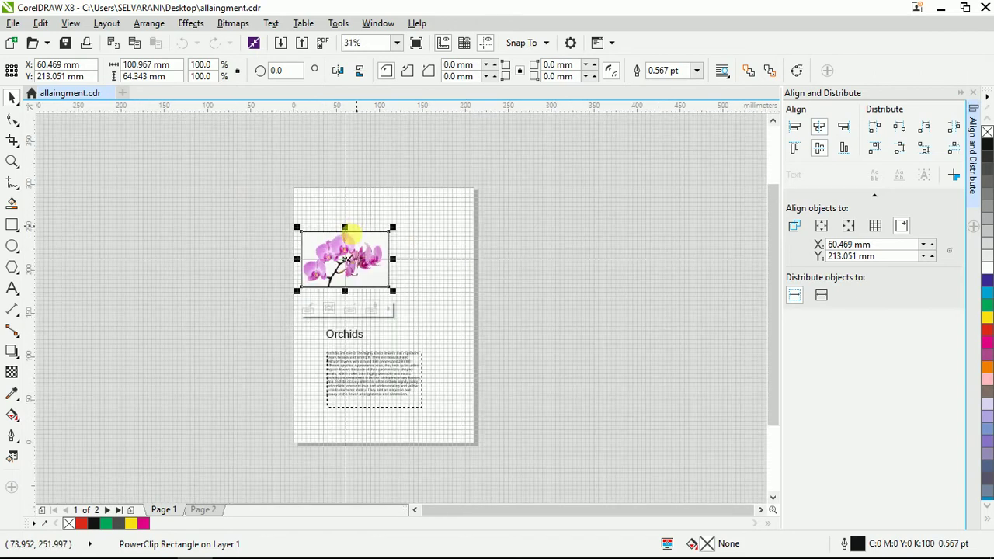
pyautogui.scroll(1, 349, 268)
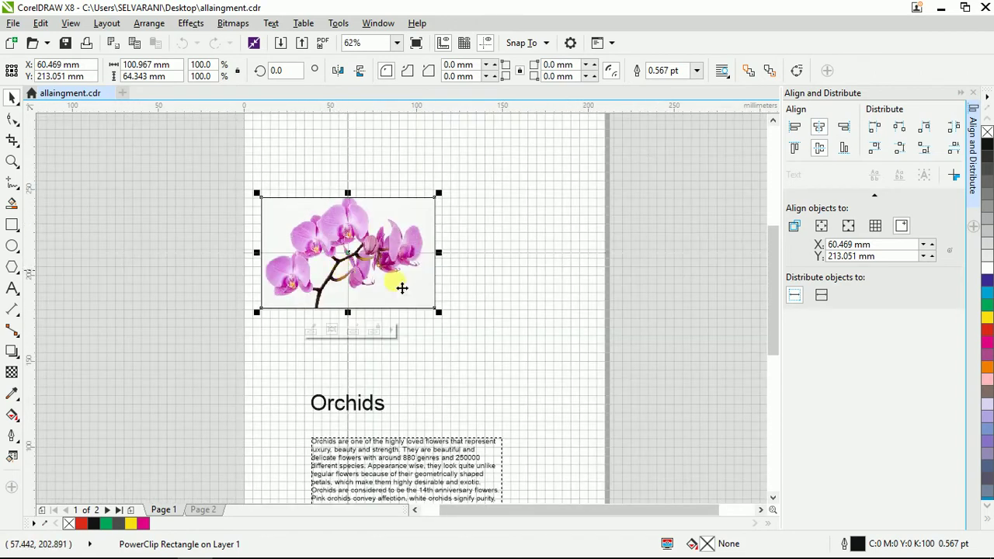
pyautogui.scroll(-2, 345, 252)
pyautogui.moveTo(345, 241); pyautogui.dragTo(369, 270)
pyautogui.scroll(2, 341, 354)
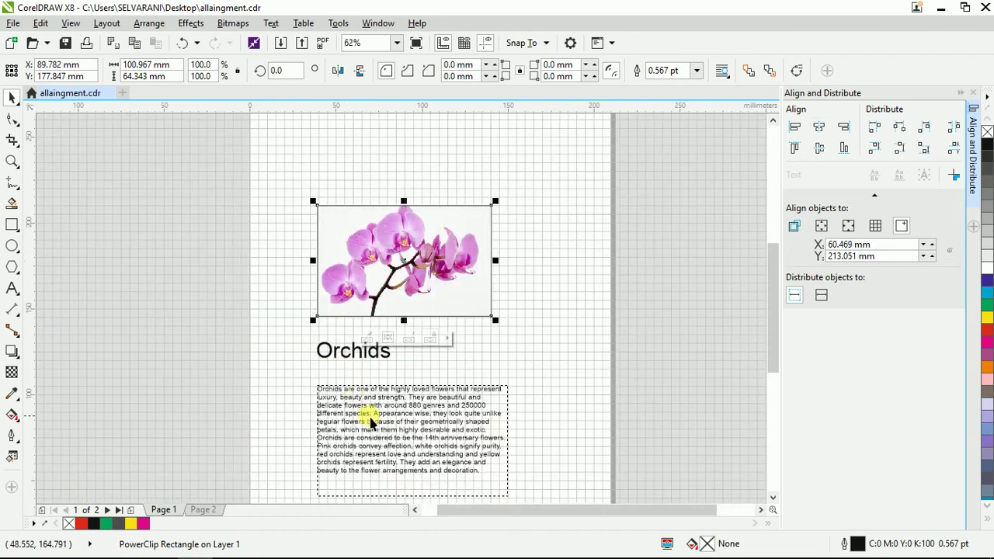
pyautogui.click(360, 359)
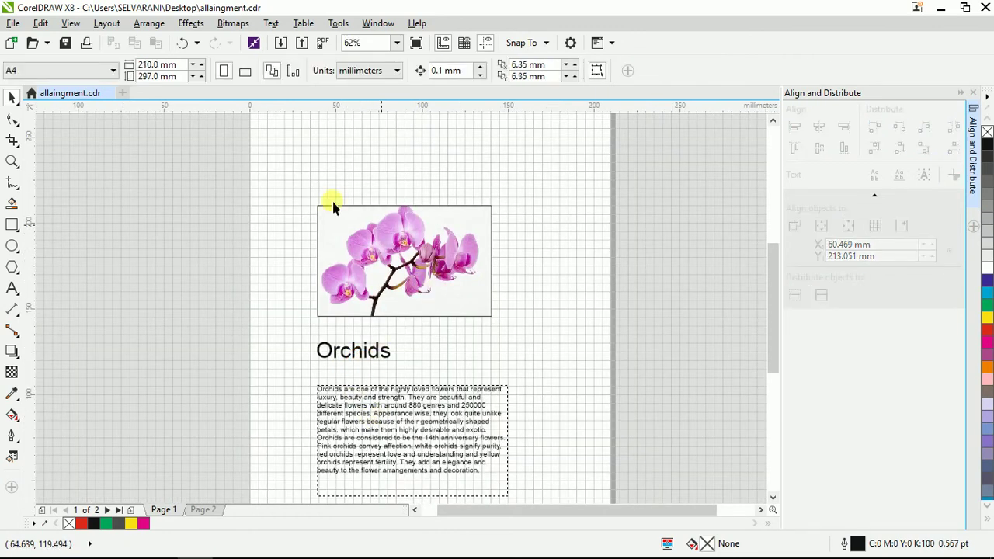
# Hide the document grid and move the picture, heading and paragraph together off the page's right side to about X 367 mm, Y 121 mm
pyautogui.scroll(-2, 332, 202)
pyautogui.moveTo(240, 172); pyautogui.dragTo(483, 395)
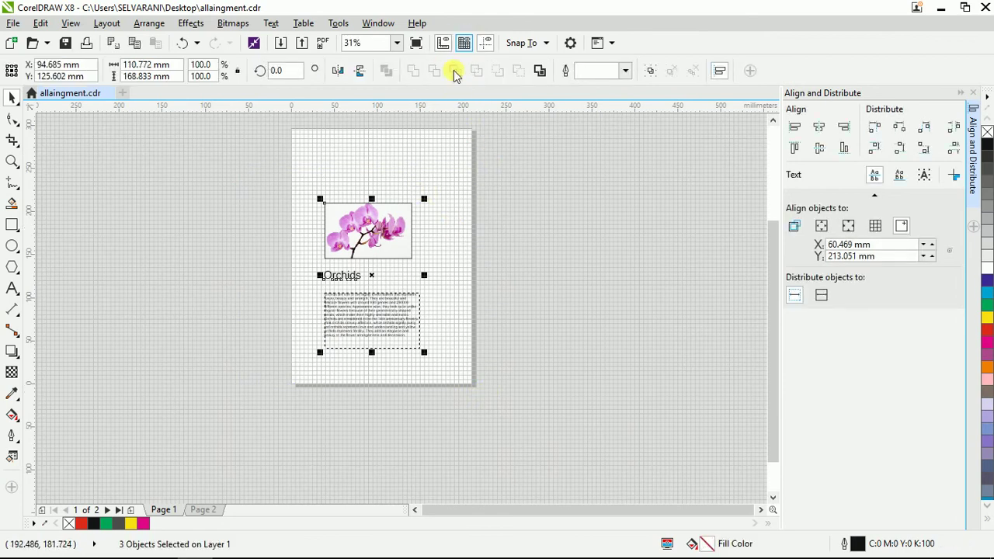
pyautogui.moveTo(519, 157); pyautogui.dragTo(219, 419)
pyautogui.scroll(2, 314, 222)
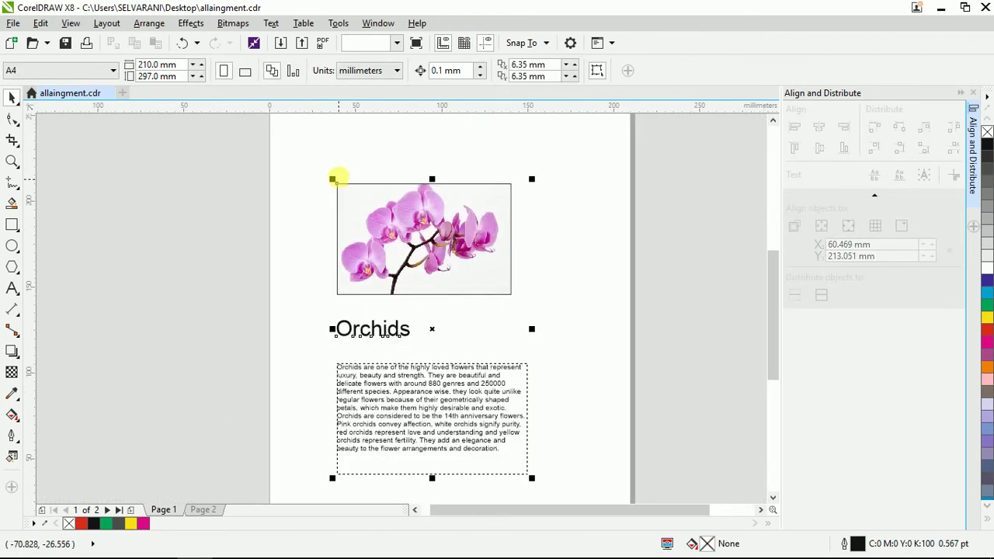
pyautogui.scroll(-2, 334, 178)
pyautogui.moveTo(353, 212); pyautogui.dragTo(587, 220)
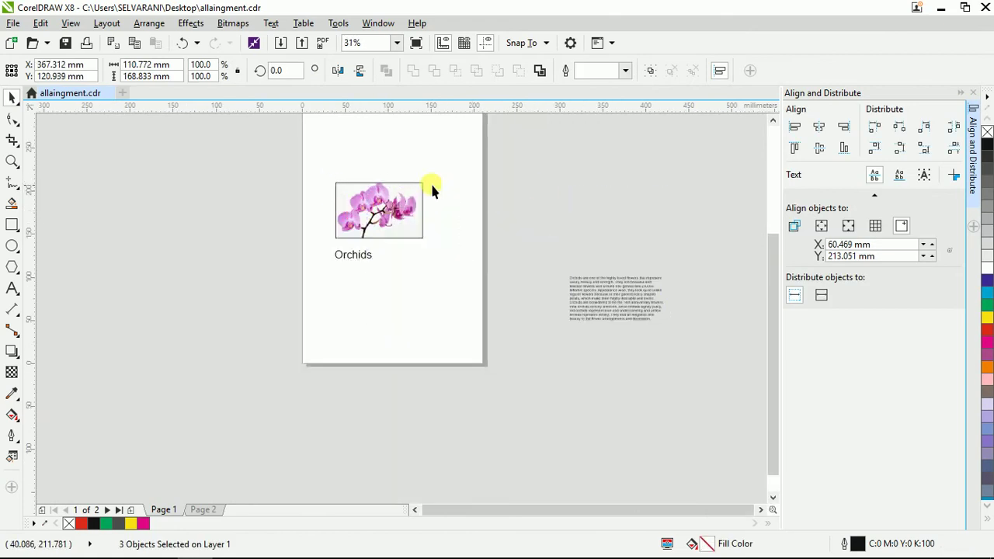
pyautogui.scroll(-2, 375, 153)
pyautogui.scroll(2, 375, 153)
# Draw a rectangle about 25.4 mm wide and 30.5 mm high near the page's upper left corner
pyautogui.click(11, 225)
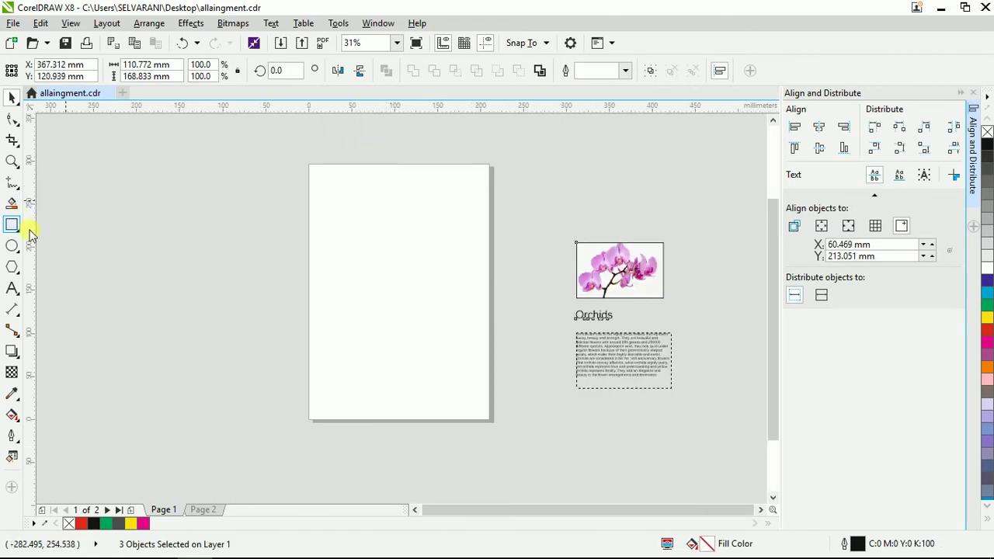
pyautogui.moveTo(348, 189); pyautogui.dragTo(370, 216)
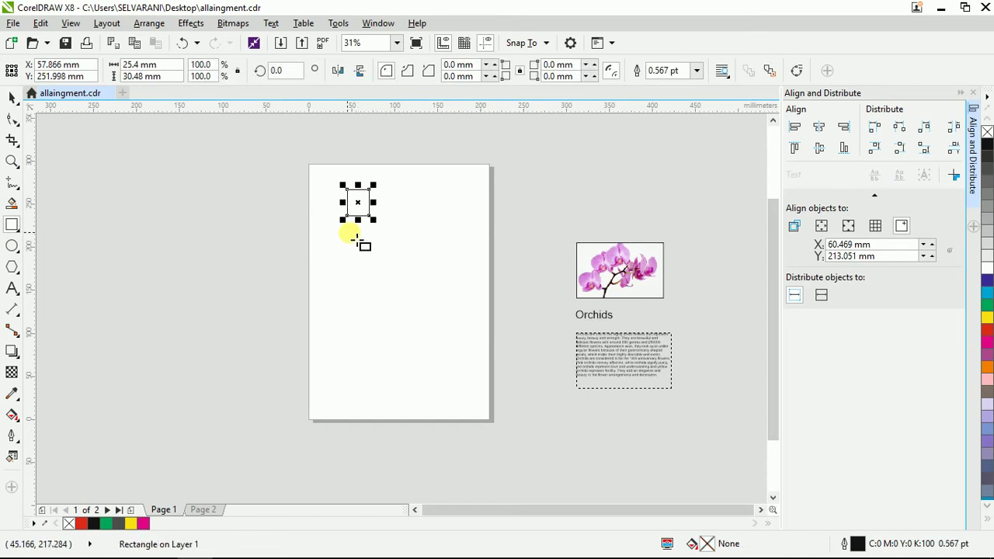
pyautogui.moveTo(369, 271); pyautogui.dragTo(360, 312)
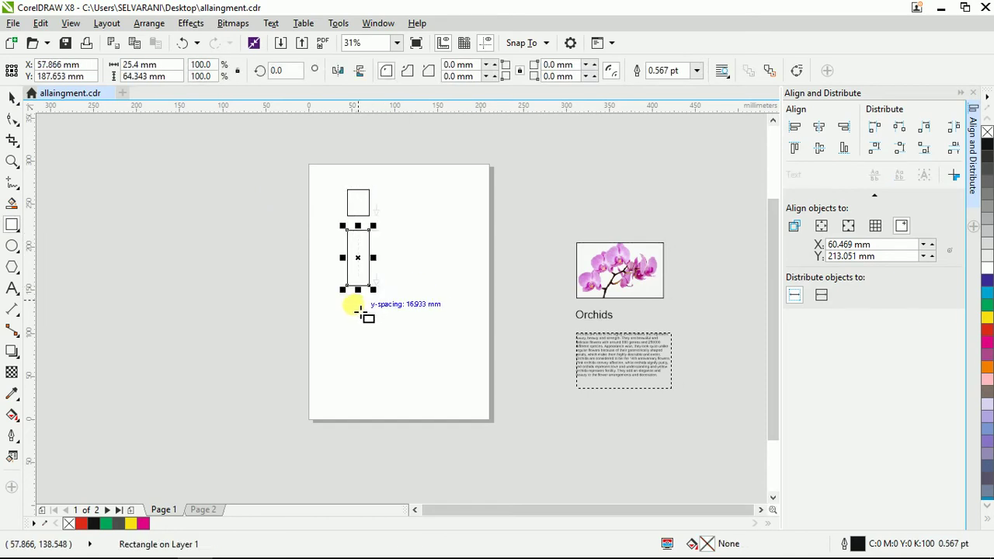
pyautogui.click(381, 237)
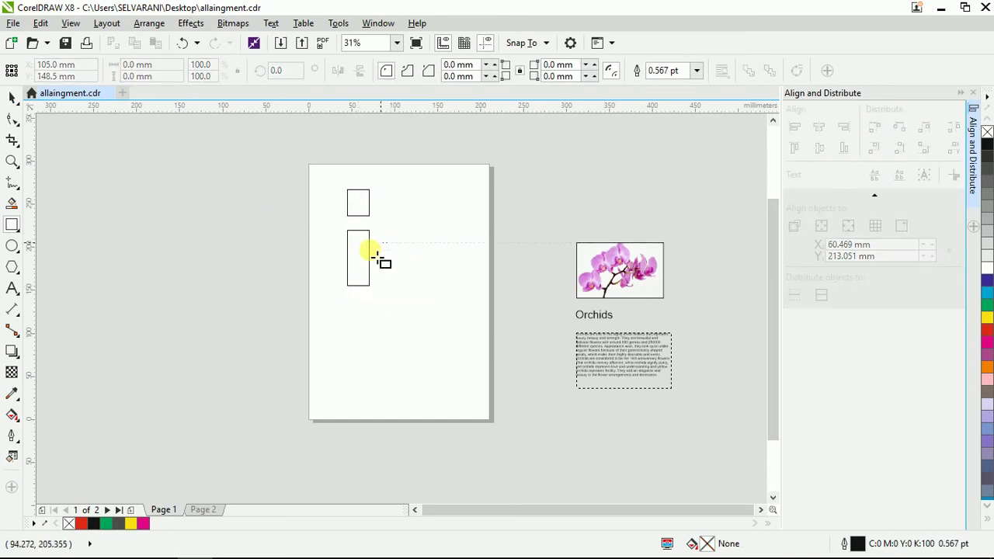
pyautogui.click(373, 257)
pyautogui.press('space')
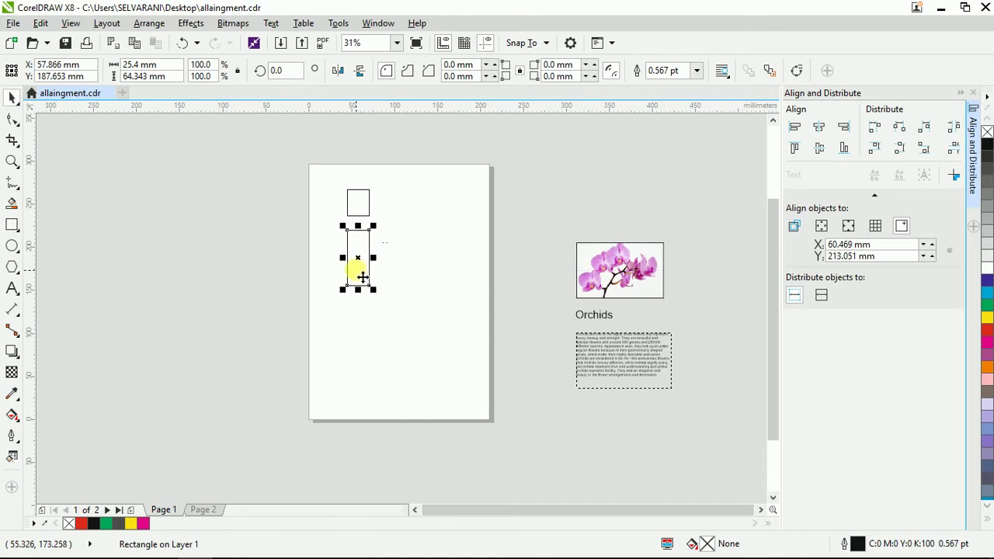
pyautogui.press('Delete')
# Copy the rectangle straight down to Y 207.124 mm and repeat the duplication three times to form a column of five
pyautogui.scroll(3, 336, 233)
pyautogui.click(391, 182)
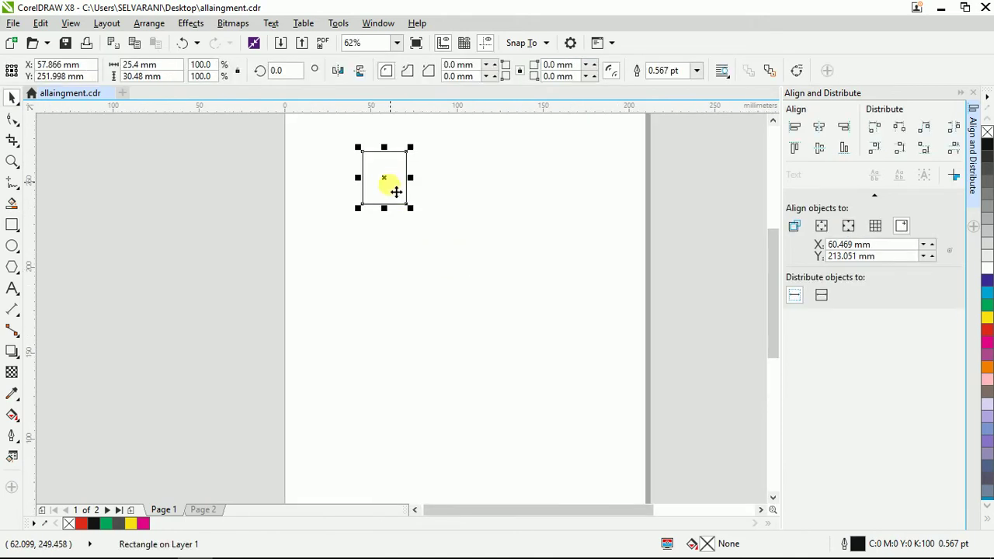
pyautogui.moveTo(396, 192); pyautogui.dragTo(393, 257)
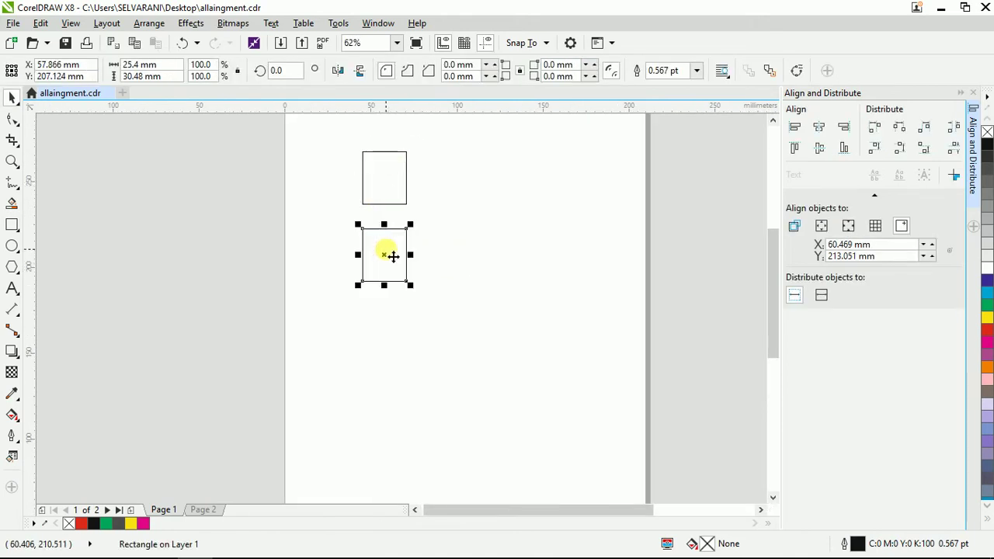
pyautogui.hotkey('ctrl', 'r')
pyautogui.hotkey('ctrl', 'r')
pyautogui.hotkey('ctrl', 'r')
pyautogui.scroll(-3, 365, 179)
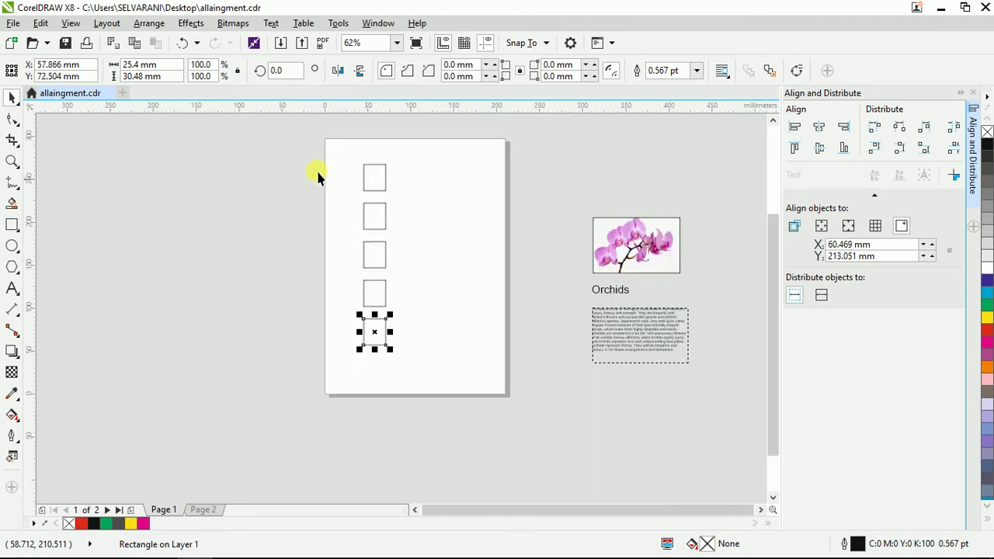
pyautogui.moveTo(341, 151); pyautogui.dragTo(420, 391)
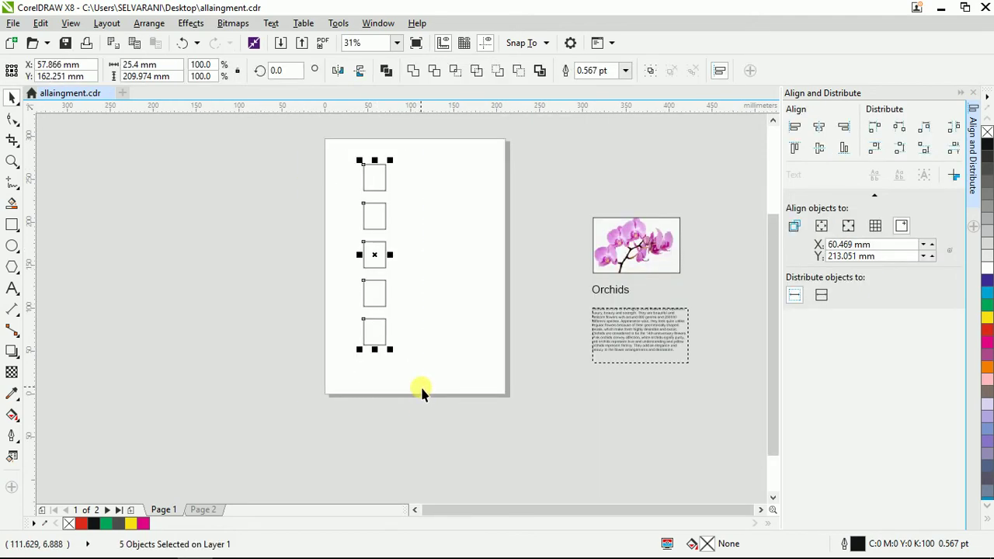
pyautogui.click(420, 384)
pyautogui.scroll(2, 382, 253)
pyautogui.scroll(-2, 430, 259)
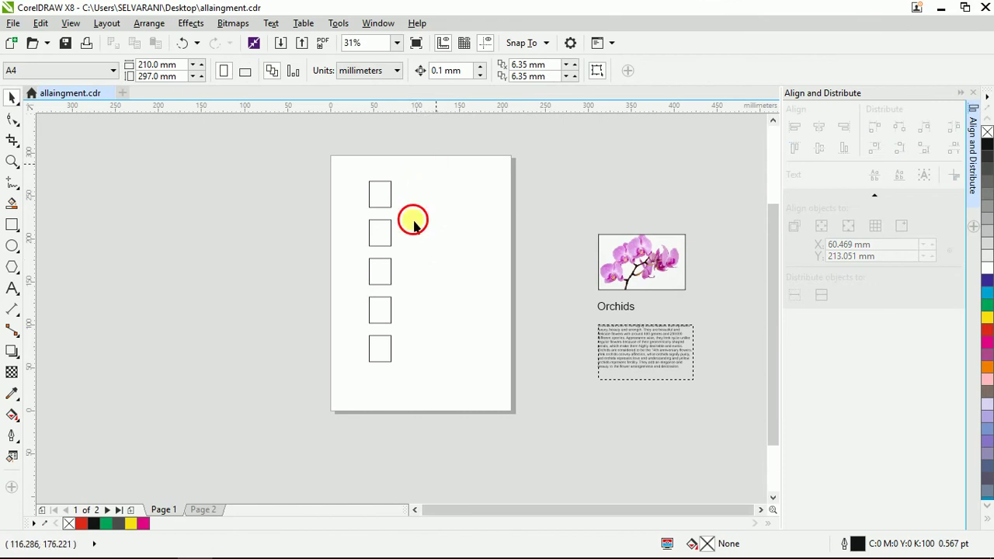
pyautogui.moveTo(415, 167); pyautogui.dragTo(337, 409)
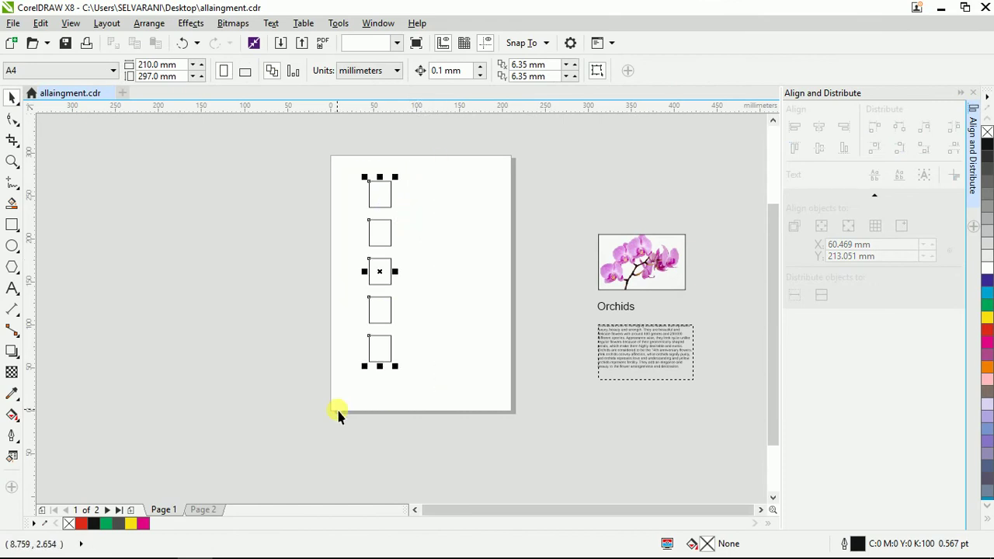
pyautogui.click(459, 295)
# Stagger the column by shifting the second, third and fifth rectangles rightward, placing the fifth at about X 70.6 mm, Y 68.7 mm
pyautogui.moveTo(390, 237); pyautogui.dragTo(412, 269)
pyautogui.click(370, 310)
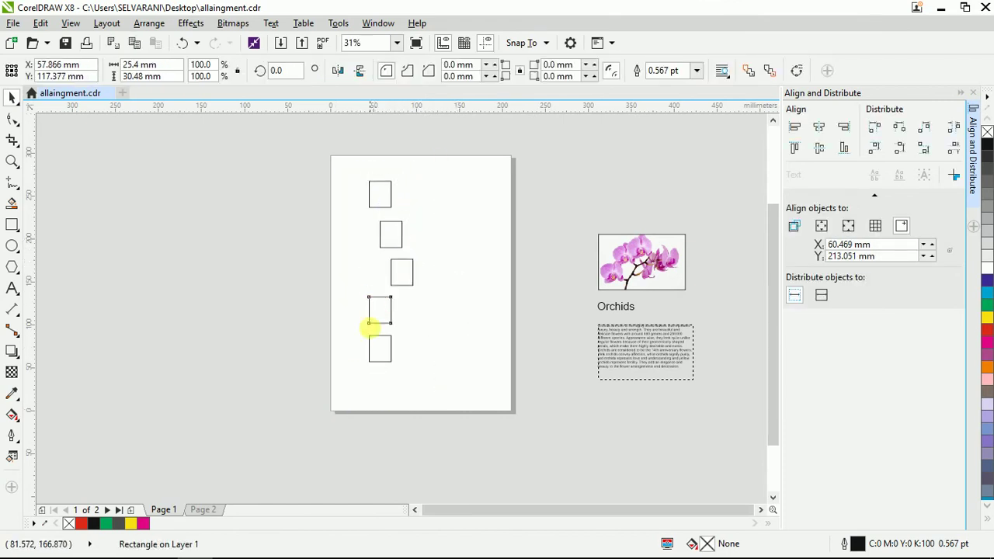
pyautogui.moveTo(380, 354); pyautogui.dragTo(391, 356)
pyautogui.scroll(1, 386, 354)
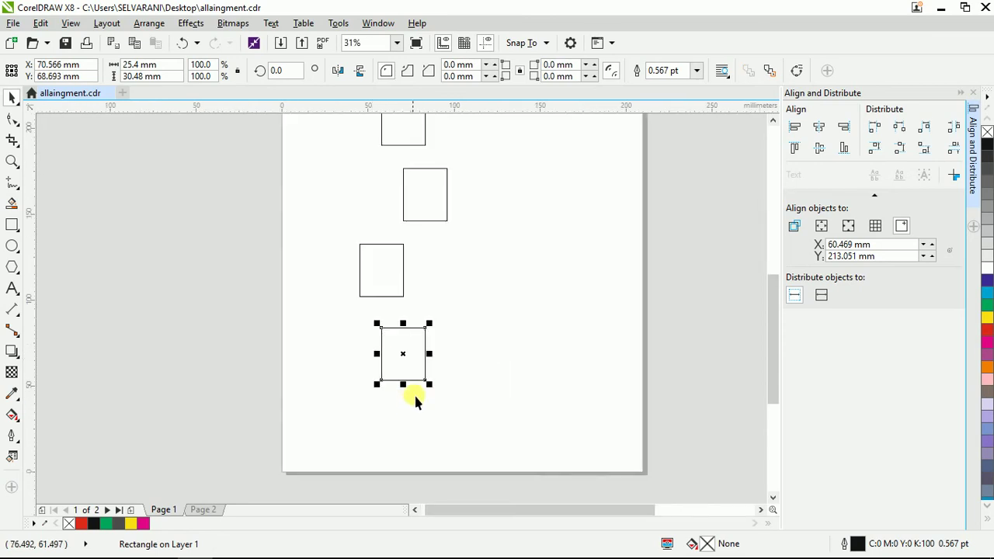
pyautogui.press('h')
pyautogui.moveTo(473, 306); pyautogui.dragTo(484, 366)
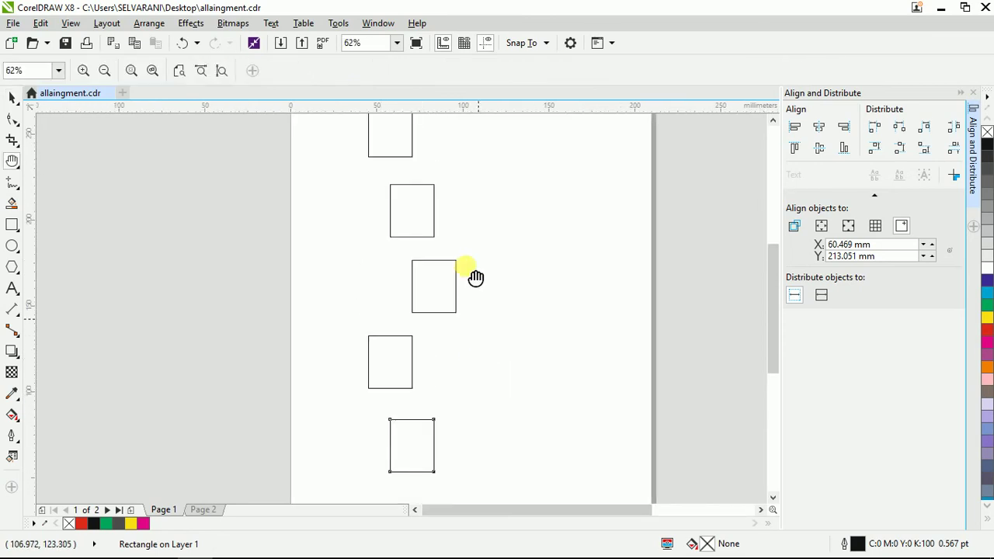
pyautogui.scroll(-1, 473, 250)
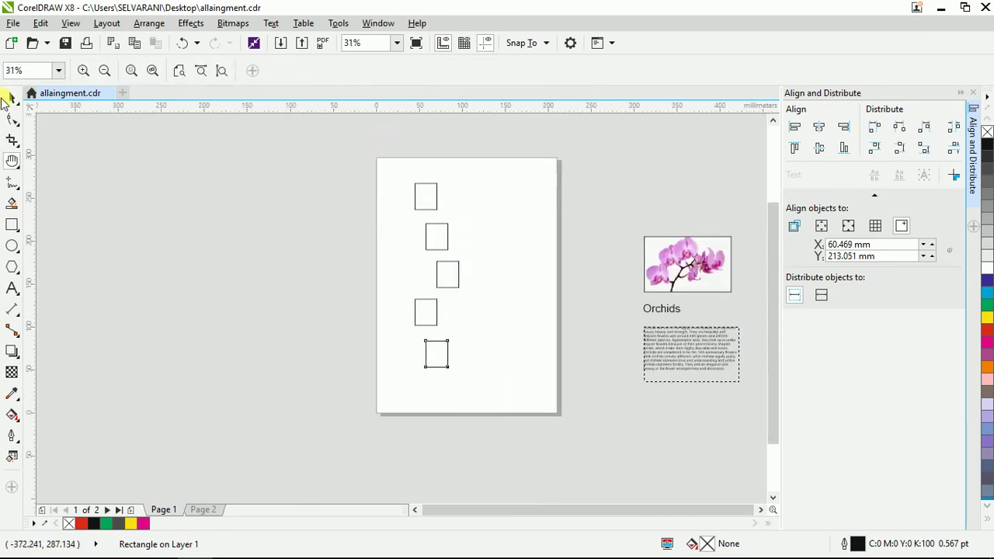
pyautogui.click(7, 99)
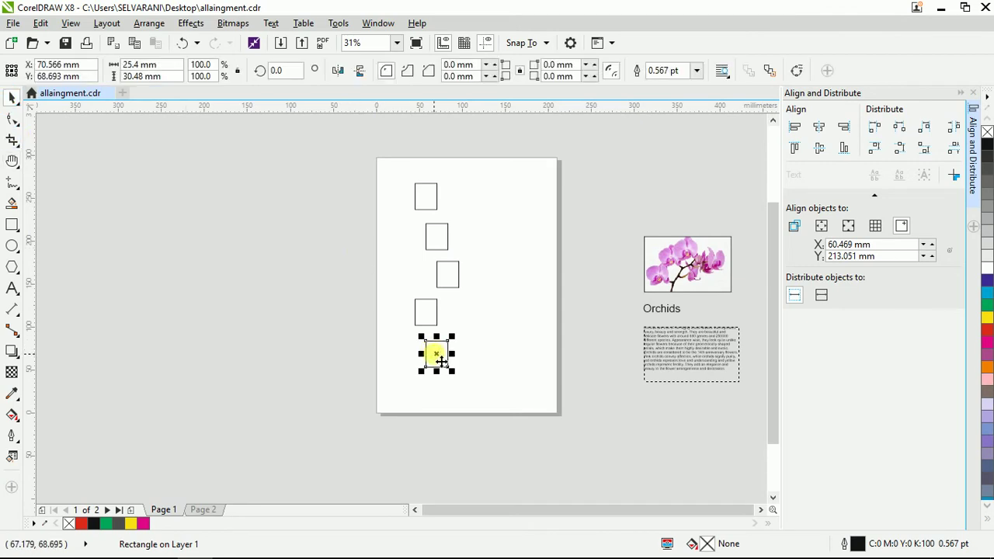
# Move the second and third rectangles back under the first at X 57.865 mm, and shift the fourth to about X 62.9 mm, Y 115 mm
pyautogui.click(484, 284)
pyautogui.scroll(1, 448, 232)
pyautogui.click(430, 233)
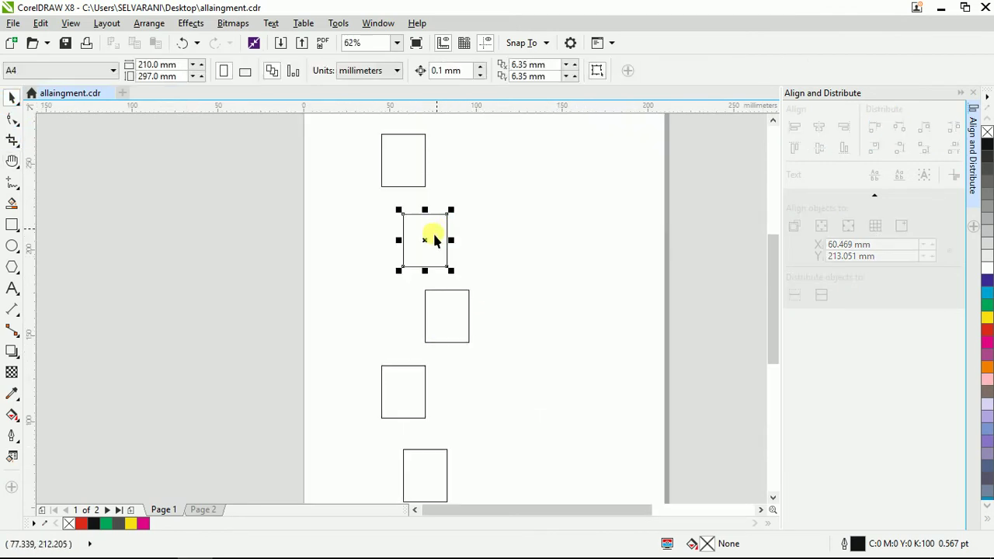
pyautogui.moveTo(432, 240); pyautogui.dragTo(408, 240)
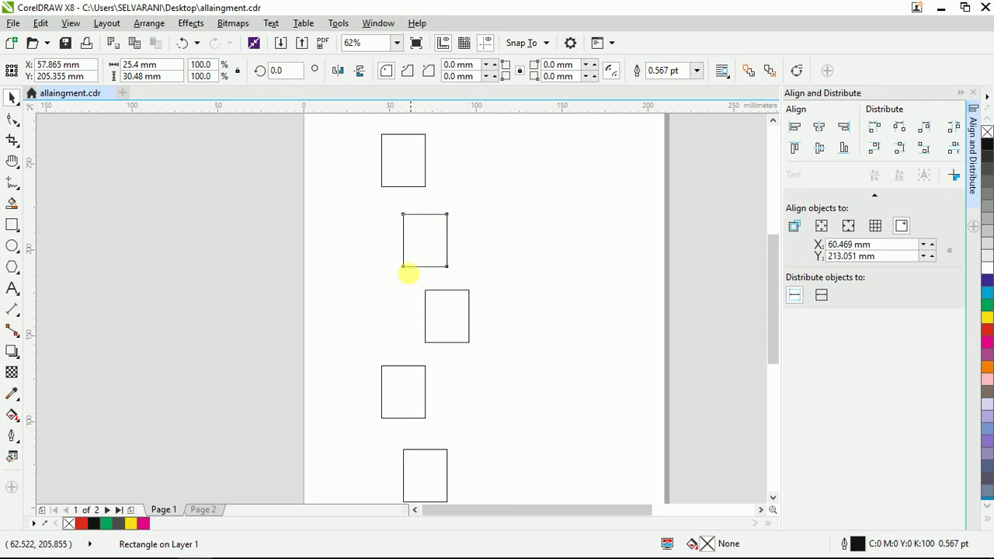
pyautogui.moveTo(441, 324); pyautogui.dragTo(403, 322)
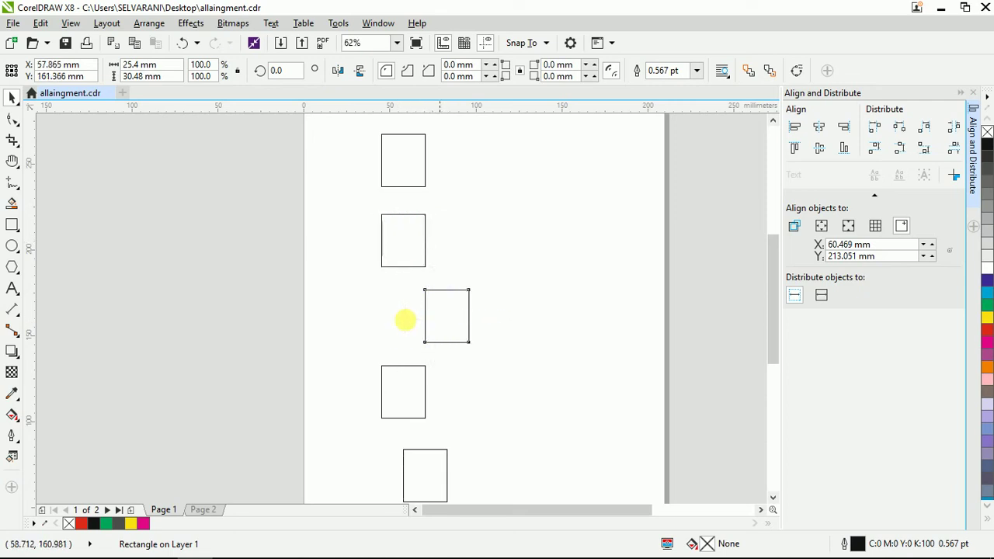
pyautogui.moveTo(419, 390); pyautogui.dragTo(429, 393)
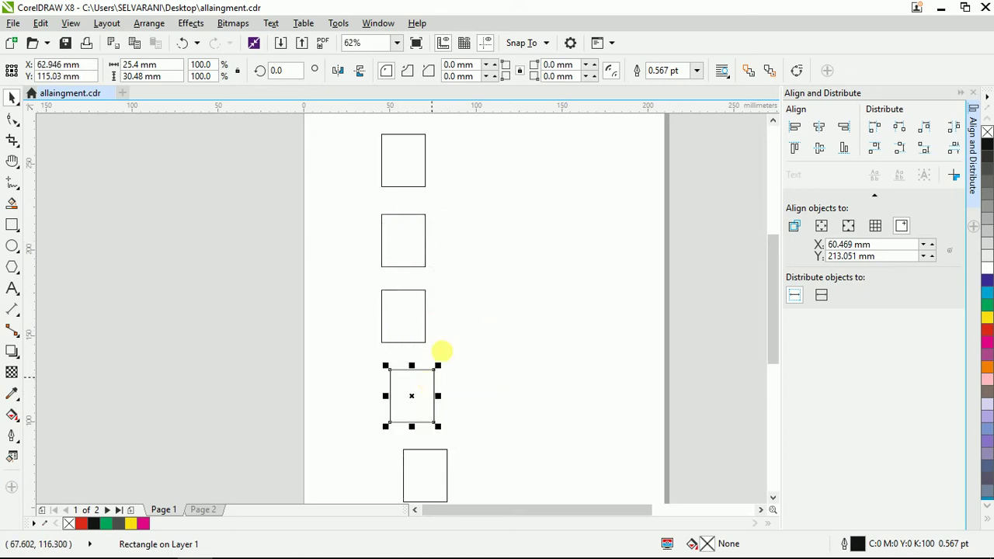
# Undo the last moves of the fourth, third and second rectangles
pyautogui.hotkey('ctrl', 'z')
pyautogui.hotkey('ctrl', 'z')
pyautogui.hotkey('ctrl', 'z')
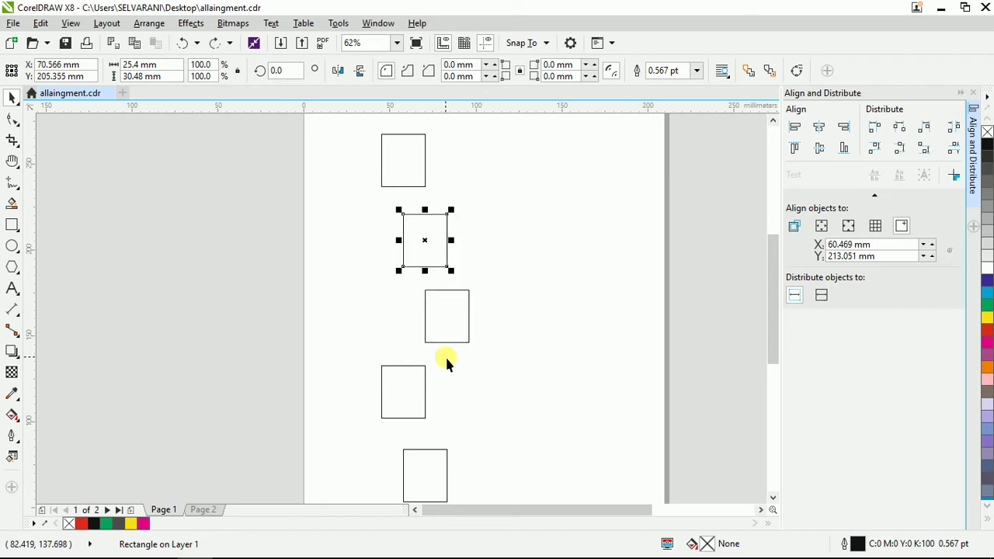
# Undo the shifts that staggered the rectangle column and redo them
pyautogui.scroll(-2, 486, 264)
pyautogui.hotkey('ctrl', 'z')
pyautogui.click(494, 267)
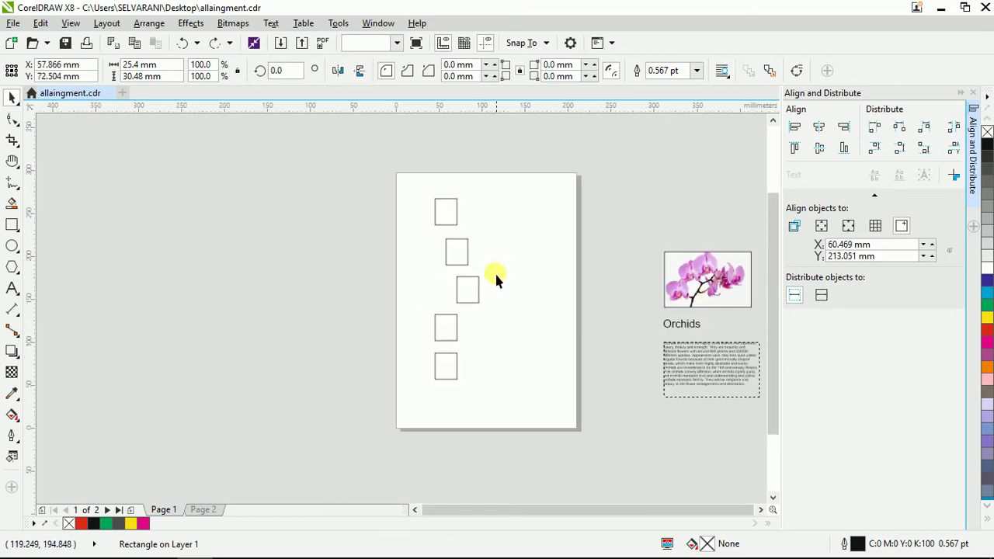
pyautogui.hotkey('ctrl', 'z')
pyautogui.hotkey('ctrl', 'z')
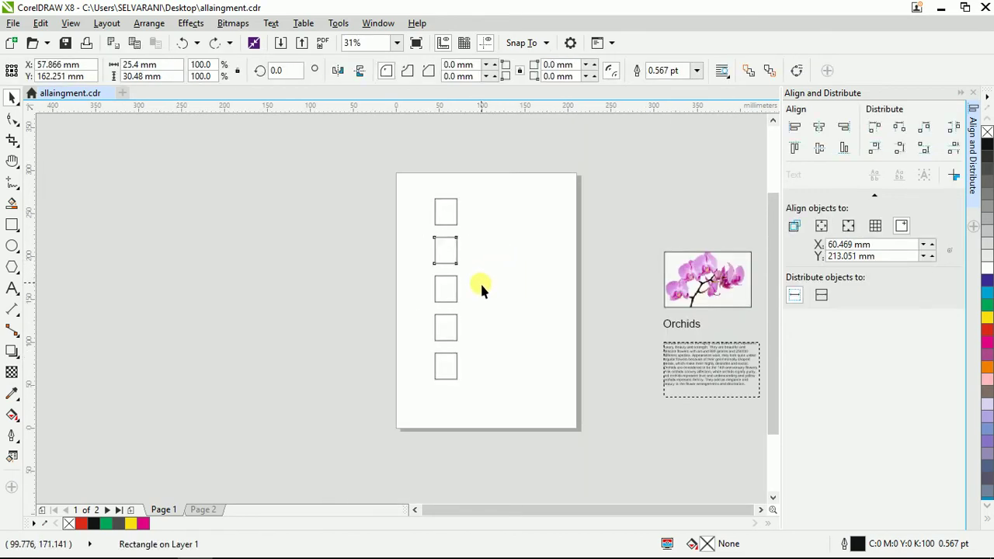
pyautogui.hotkey('ctrl', 'shift', 'z')
pyautogui.hotkey('ctrl', 'shift', 'z')
pyautogui.hotkey('ctrl', 'shift', 'z')
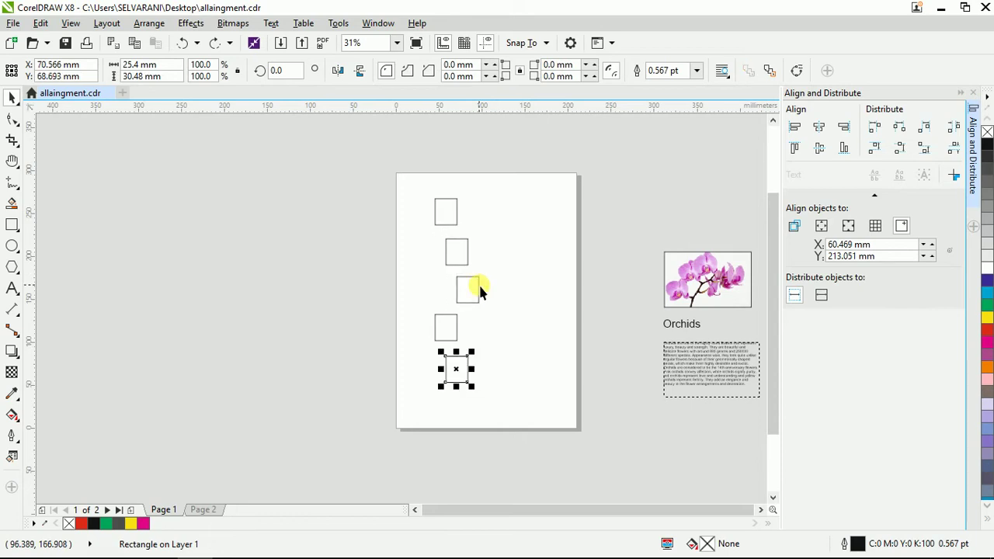
# Select all five rectangles and align their left edges to the specified point at X 60.469 mm
pyautogui.click(450, 288)
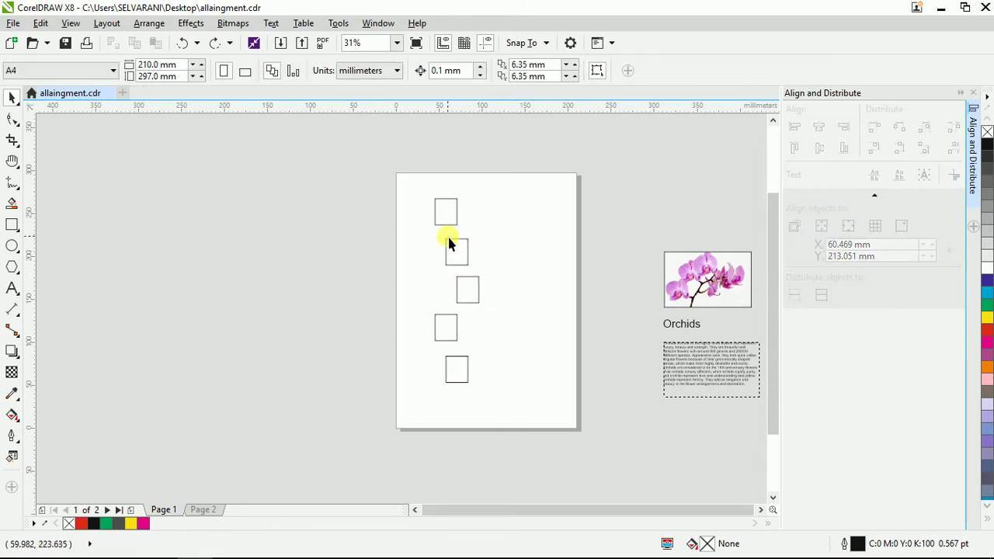
pyautogui.click(443, 209)
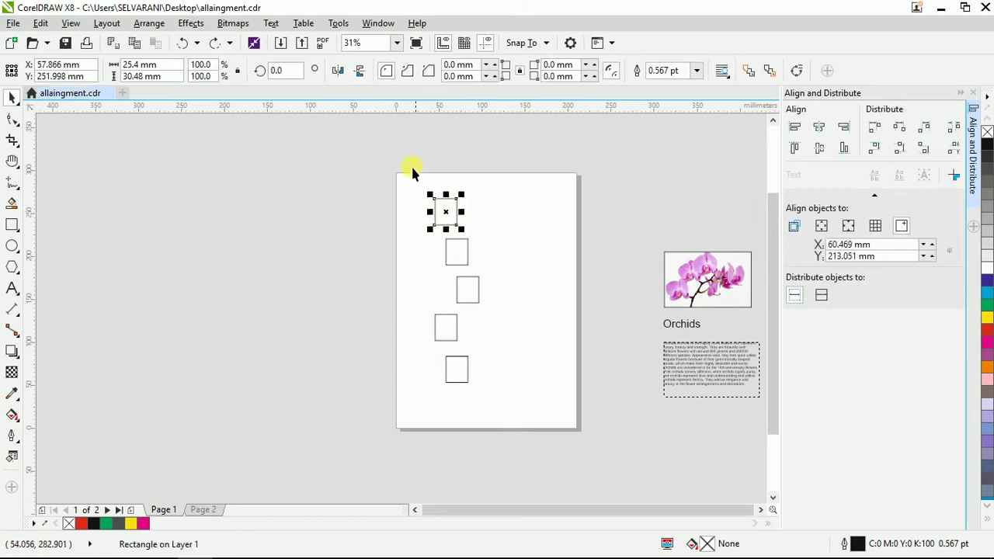
pyautogui.moveTo(406, 174); pyautogui.dragTo(527, 423)
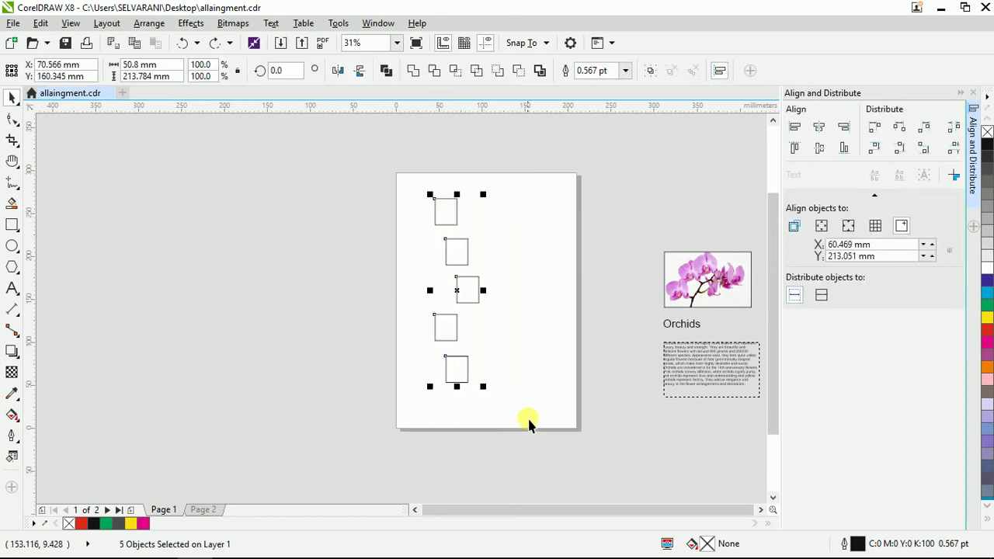
pyautogui.moveTo(413, 176); pyautogui.dragTo(520, 411)
pyautogui.click(794, 124)
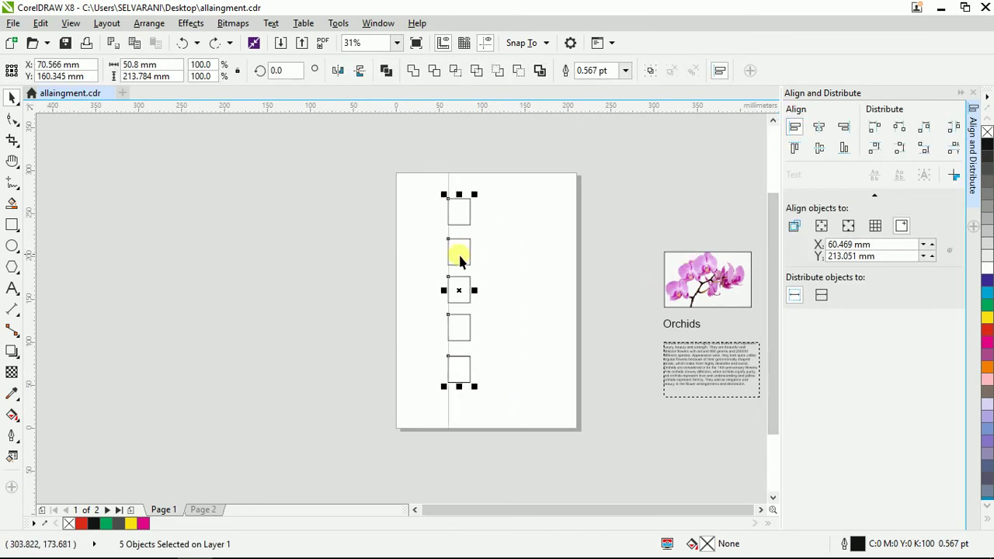
pyautogui.scroll(2, 462, 233)
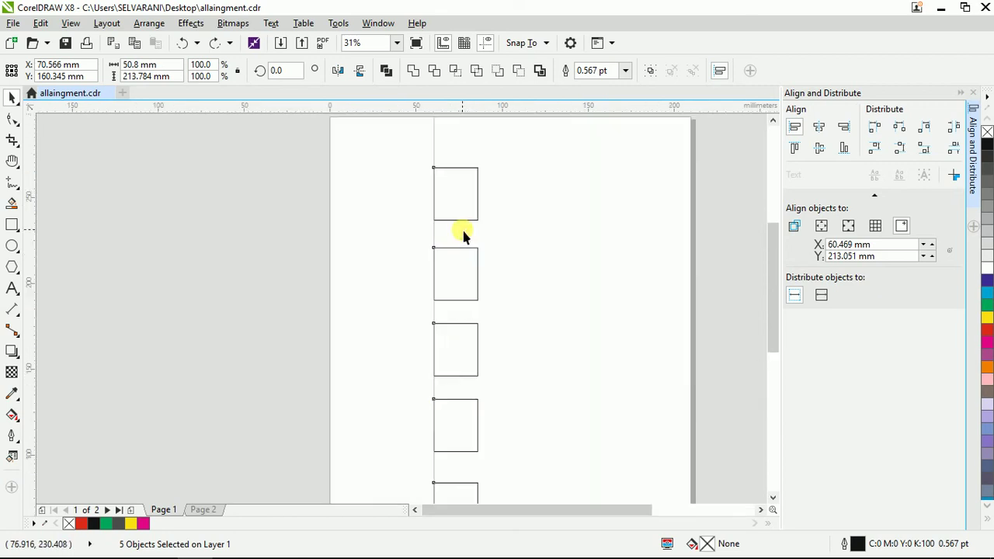
pyautogui.scroll(-2, 444, 183)
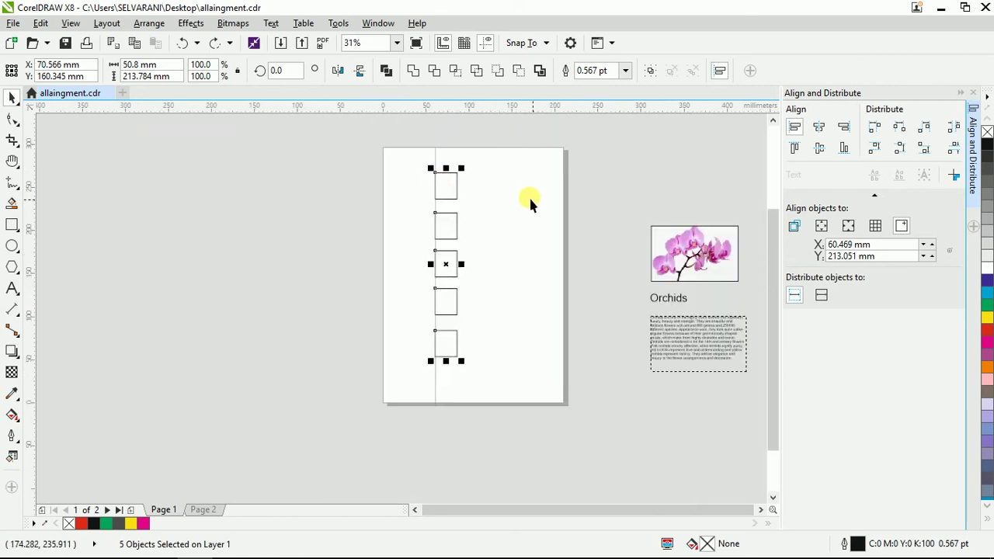
# Widen the second rectangle to about 42.3 mm and the third to about 58.8 mm, and shift the fourth leftward and narrow it
pyautogui.click(457, 200)
pyautogui.click(458, 229)
pyautogui.moveTo(463, 225); pyautogui.dragTo(477, 225)
pyautogui.click(454, 266)
pyautogui.moveTo(464, 264); pyautogui.dragTo(492, 270)
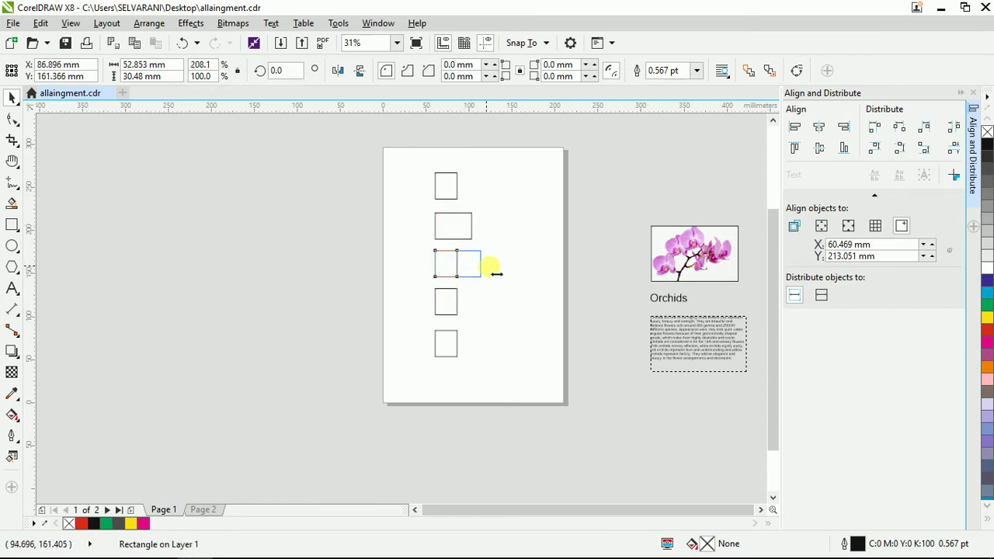
pyautogui.click(455, 295)
pyautogui.moveTo(455, 298); pyautogui.dragTo(436, 301)
# Select all five rectangles and try left and right alignment to the specified point
pyautogui.moveTo(510, 144); pyautogui.dragTo(411, 389)
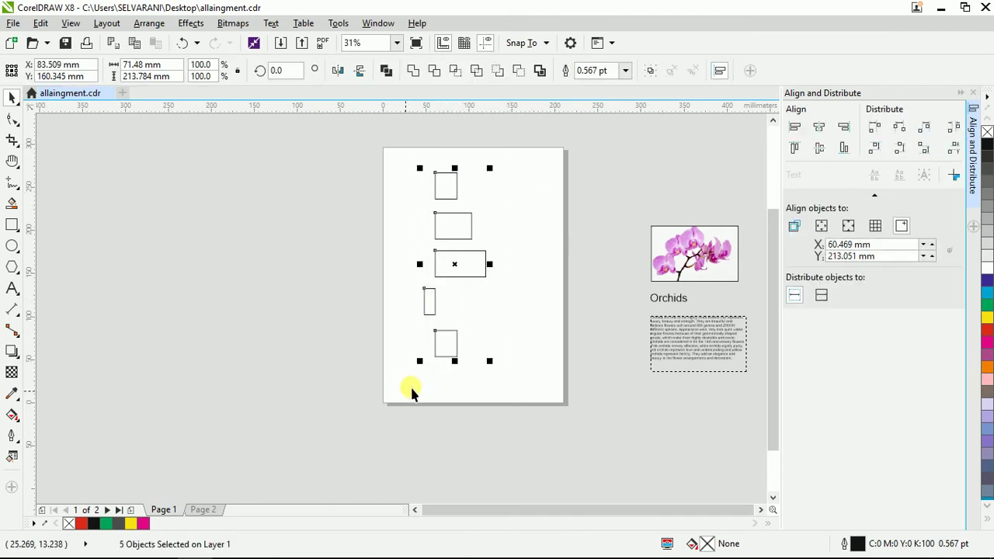
pyautogui.click(796, 129)
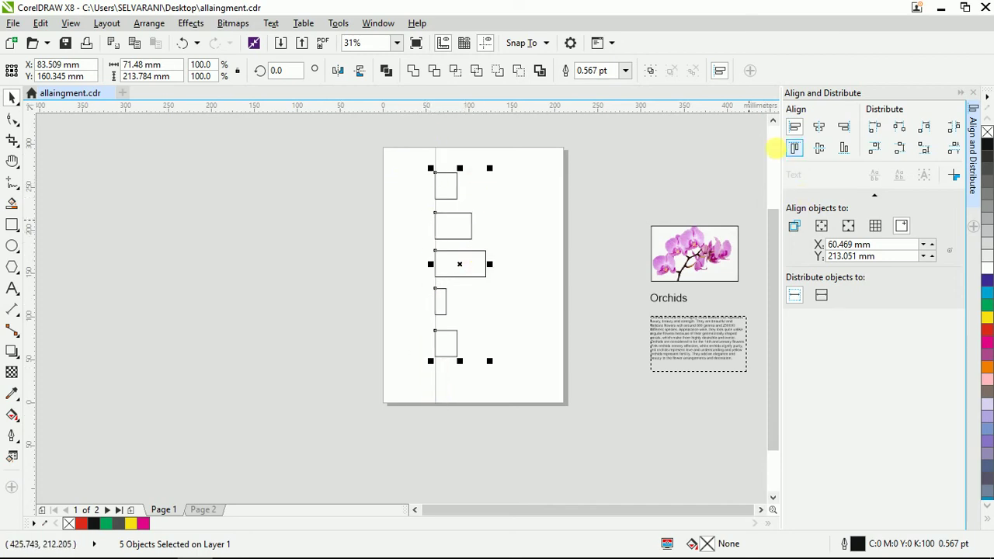
pyautogui.click(844, 128)
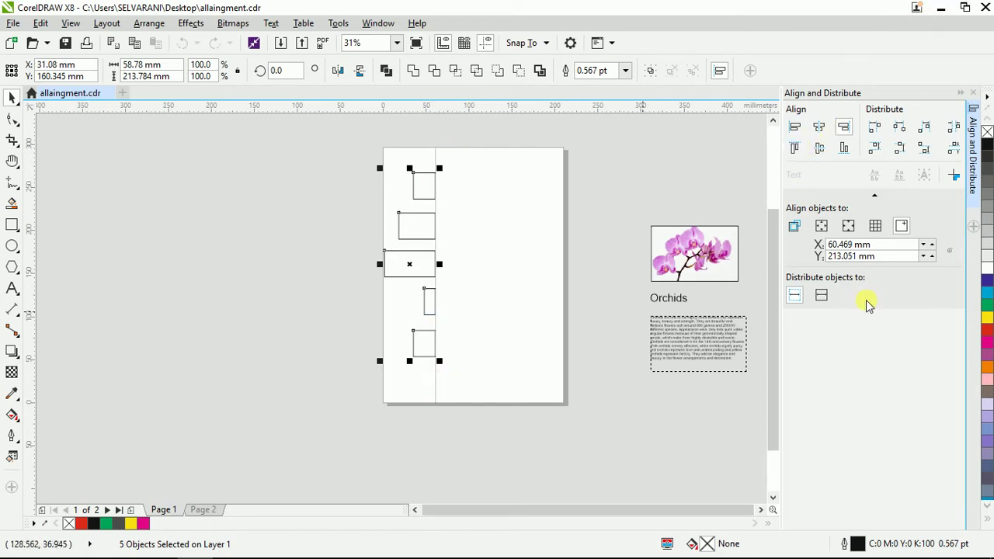
# Set the alignment reference to active objects and try left and right alignment on the five rectangles
pyautogui.click(792, 227)
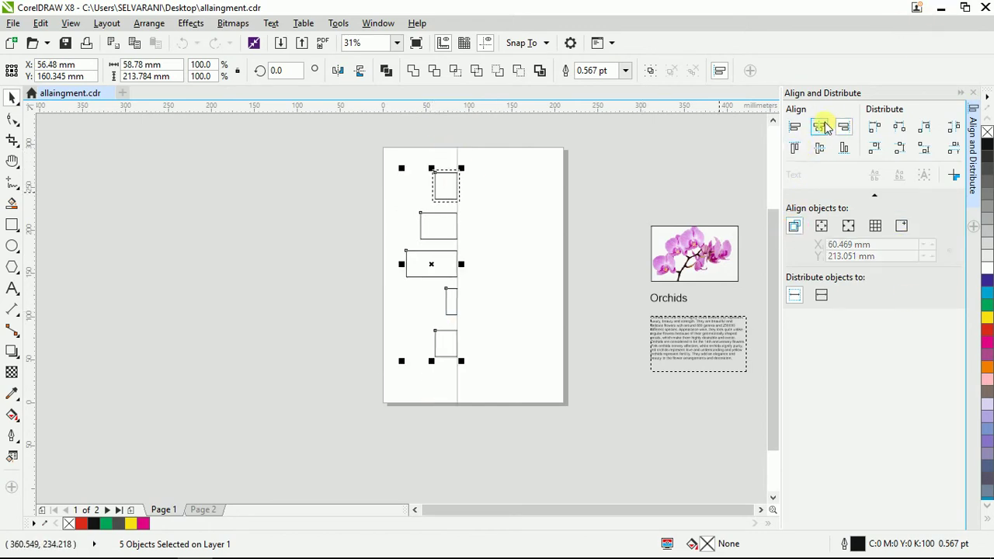
pyautogui.click(795, 129)
pyautogui.click(843, 129)
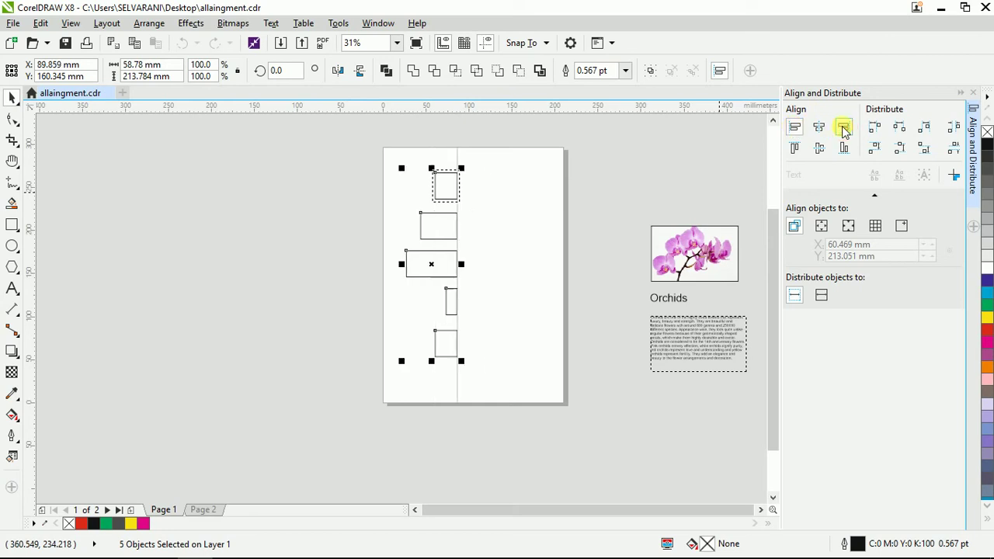
pyautogui.click(795, 129)
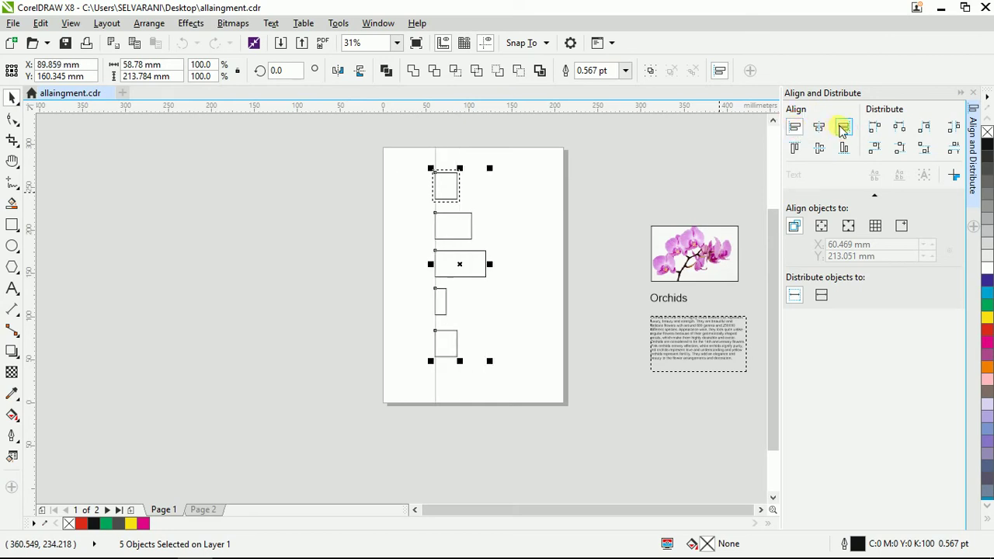
pyautogui.click(843, 129)
# Try vertical centre, horizontal centre and left alignment on the rectangles, and undo back to before the fourth rectangle was narrowed
pyautogui.click(820, 150)
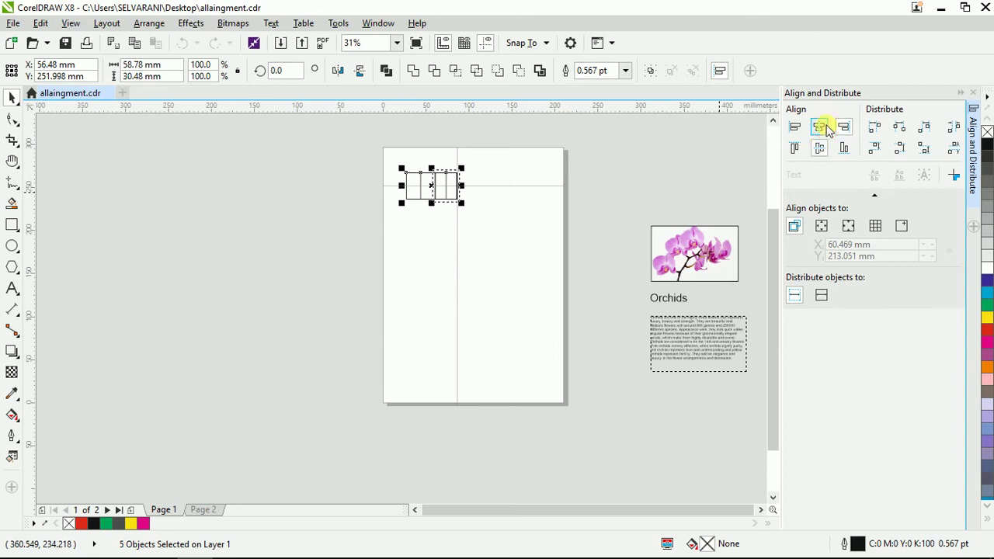
pyautogui.click(823, 128)
pyautogui.click(795, 129)
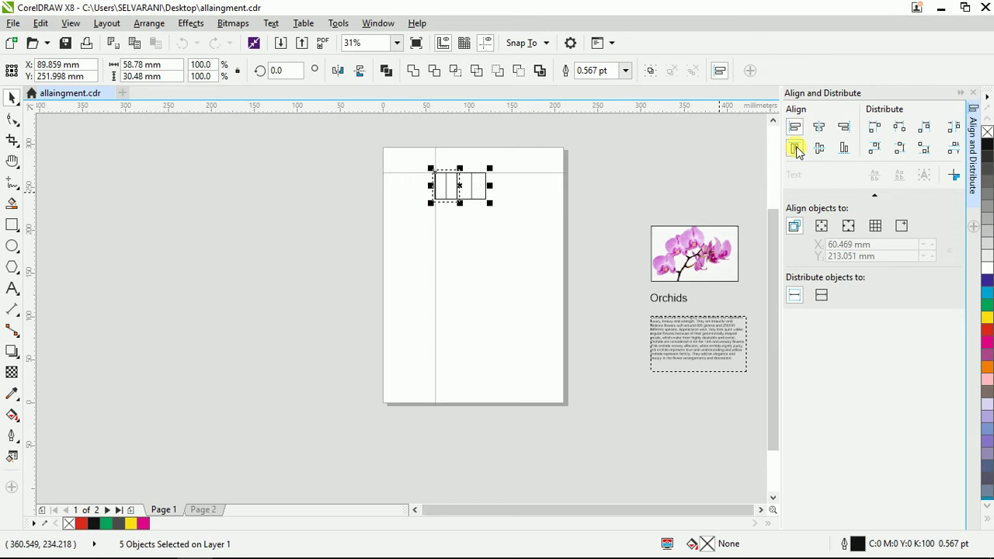
pyautogui.click(610, 155)
pyautogui.hotkey('ctrl', 'z')
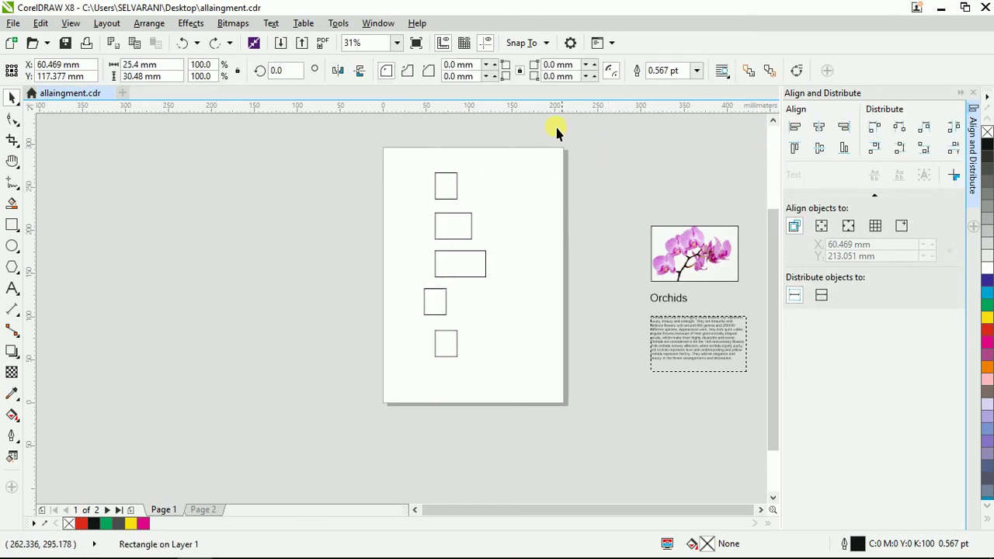
# Move the first rectangle straight down to about Y 242.7 mm, closer to the second one
pyautogui.moveTo(555, 132); pyautogui.dragTo(332, 408)
pyautogui.scroll(2, 442, 264)
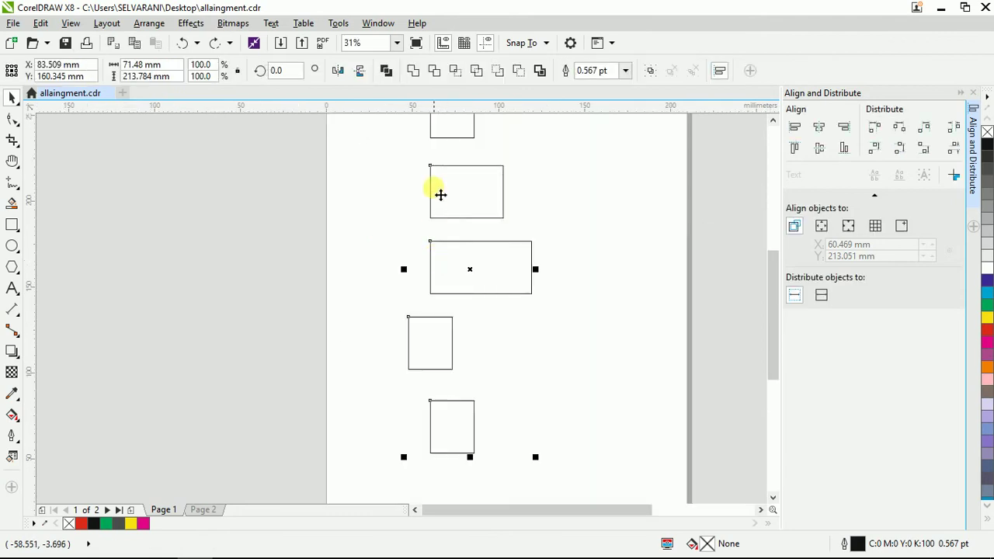
pyautogui.scroll(-2, 425, 149)
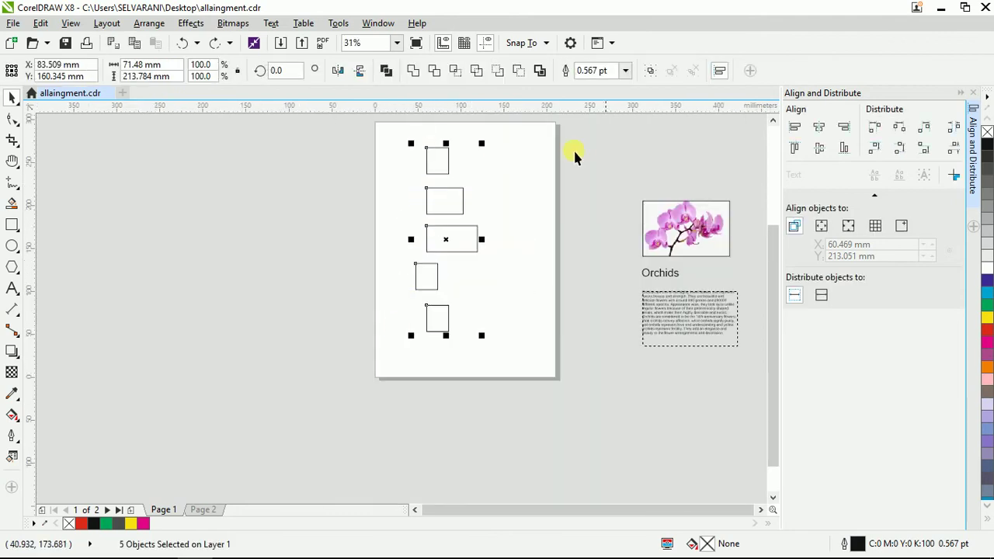
pyautogui.scroll(2, 459, 175)
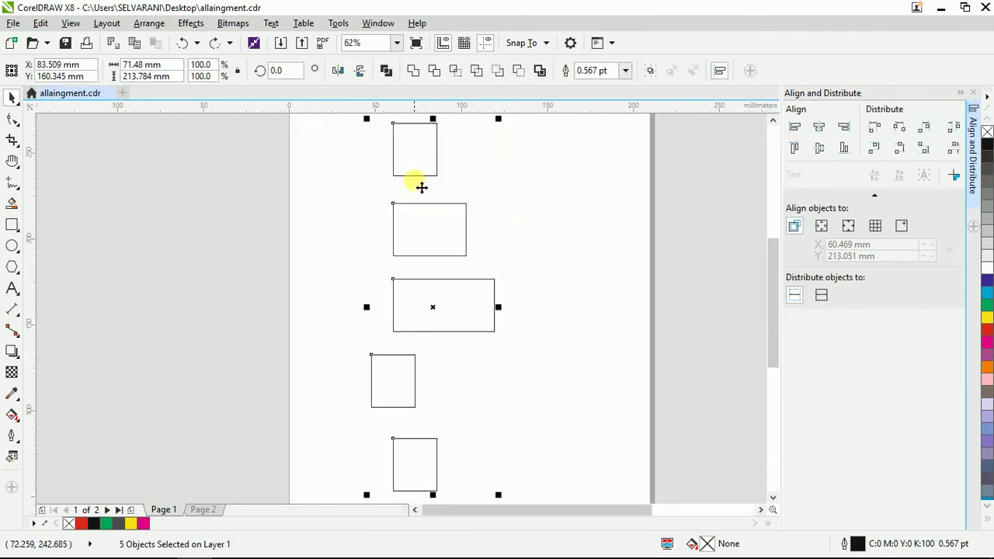
pyautogui.click(459, 160)
pyautogui.moveTo(433, 140); pyautogui.dragTo(434, 162)
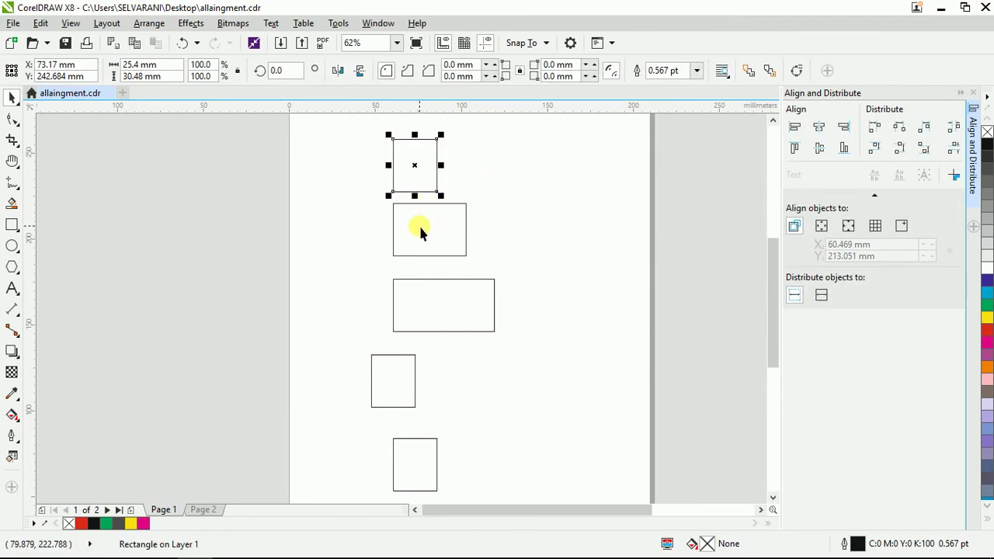
# Move the fifth rectangle up and to the right, to about X 81.6 mm, Y 83.9 mm, just below the fourth
pyautogui.click(414, 201)
pyautogui.scroll(2, 412, 201)
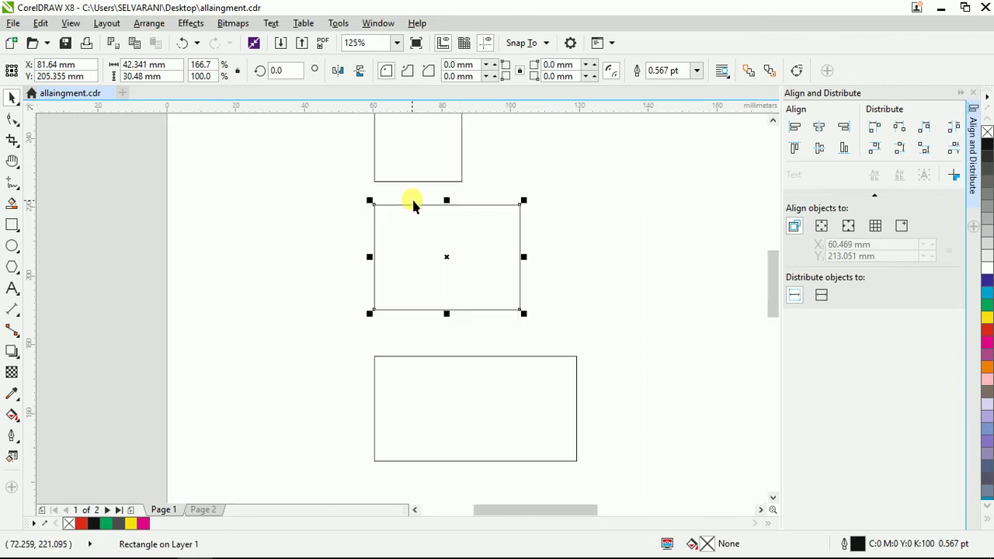
pyautogui.scroll(-2, 388, 178)
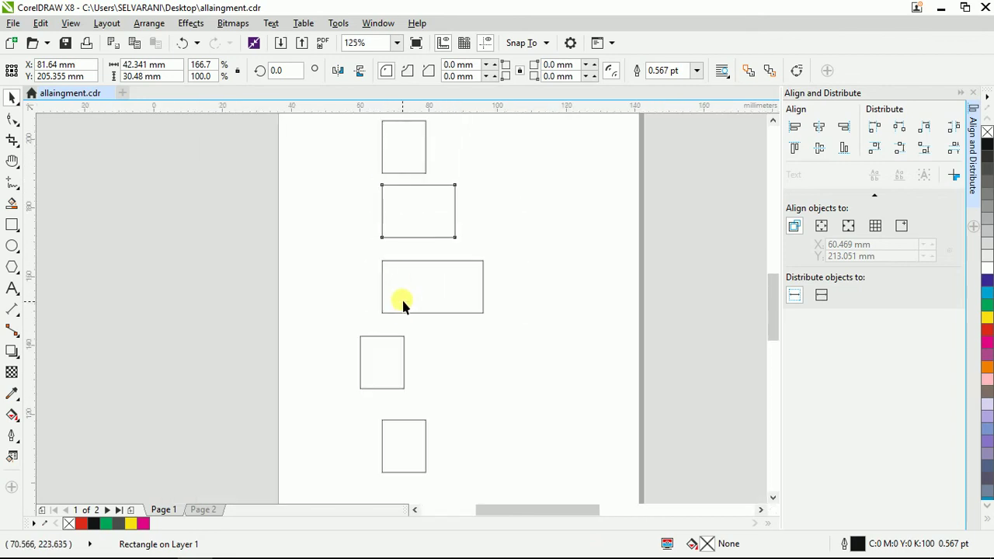
pyautogui.scroll(2, 402, 256)
pyautogui.scroll(-4, 377, 276)
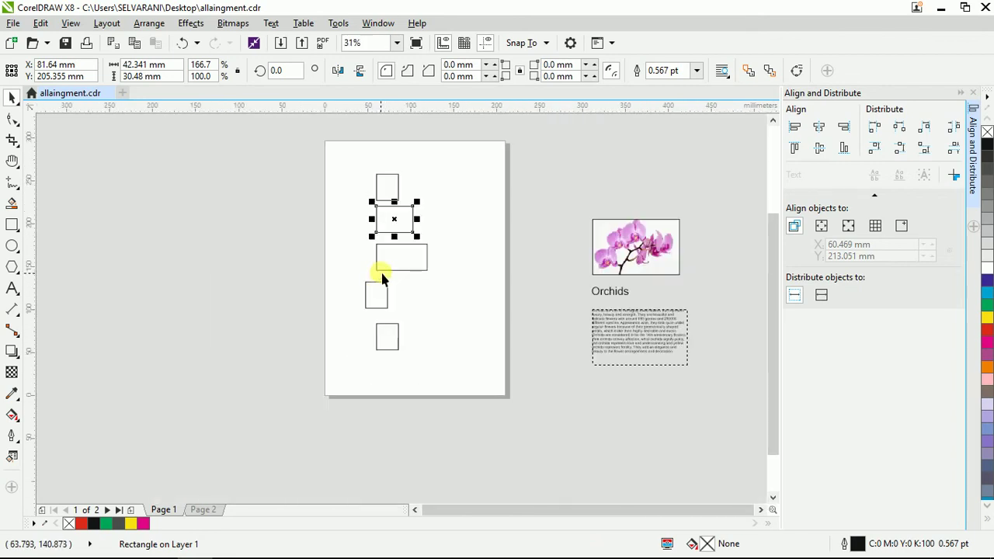
pyautogui.moveTo(386, 337); pyautogui.dragTo(395, 329)
pyautogui.scroll(4, 390, 311)
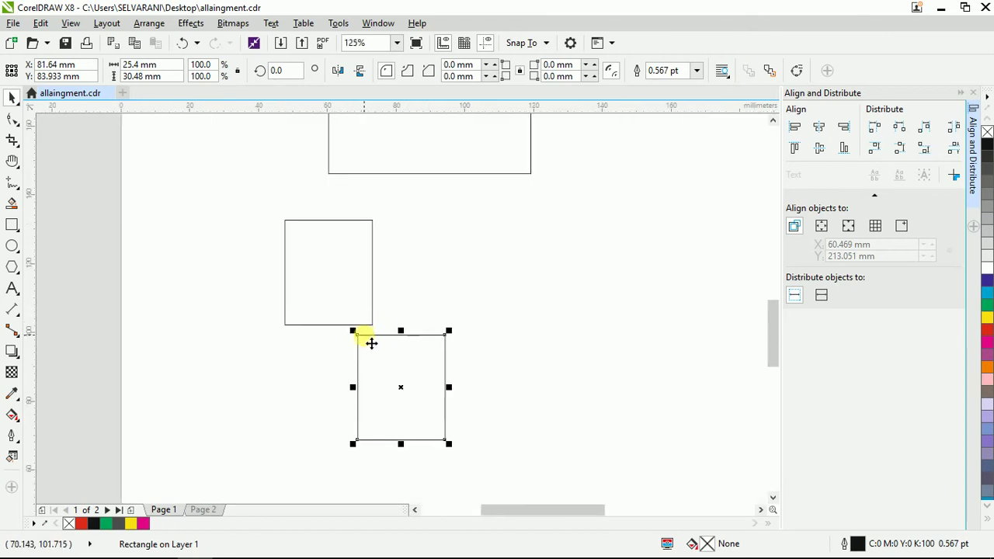
pyautogui.scroll(-4, 379, 287)
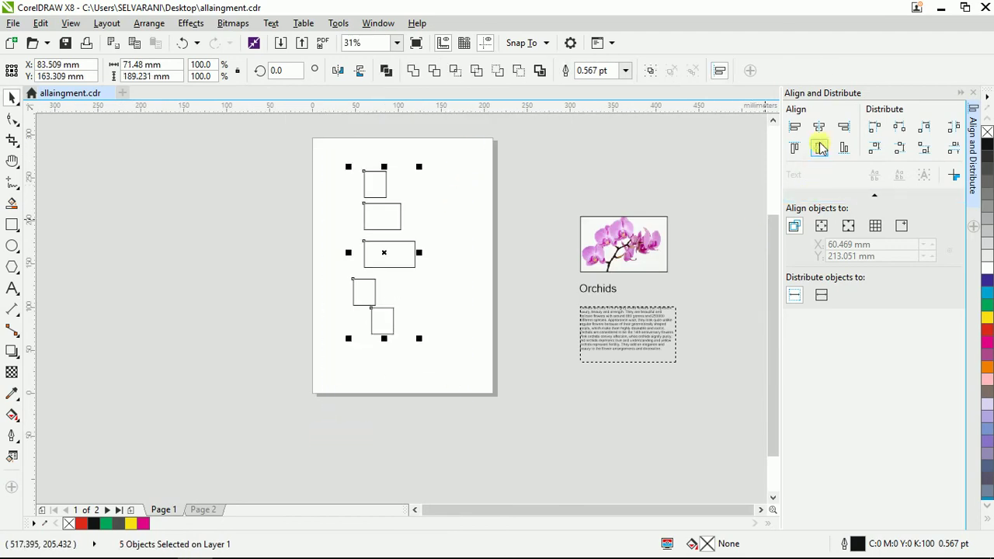
# Align the left edges of all five rectangles with active objects as the reference
pyautogui.click(795, 127)
pyautogui.scroll(1, 436, 311)
pyautogui.scroll(1, 349, 301)
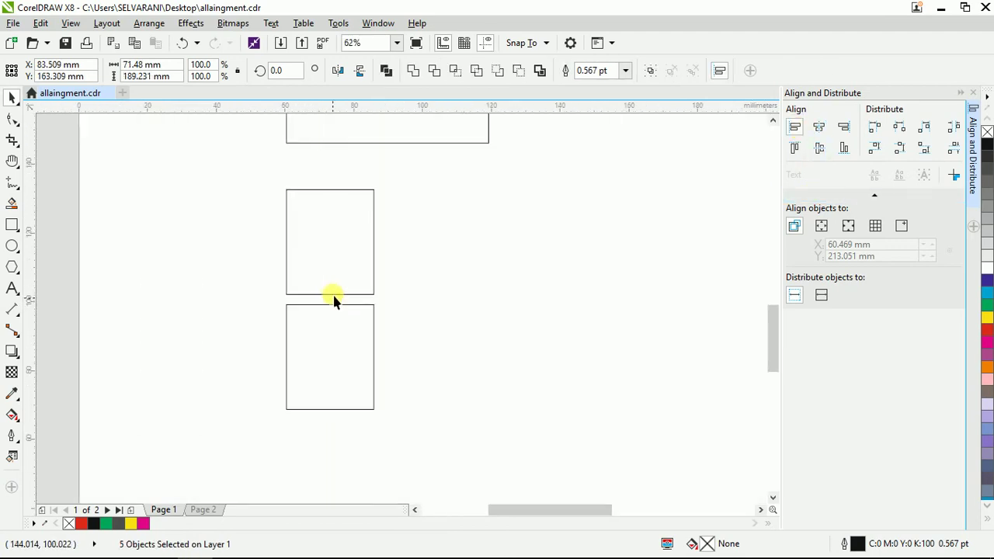
# Examine the vertical gaps between the five left-aligned rectangles along the whole column
pyautogui.click(329, 301)
pyautogui.press('h')
pyautogui.moveTo(434, 197); pyautogui.dragTo(419, 421)
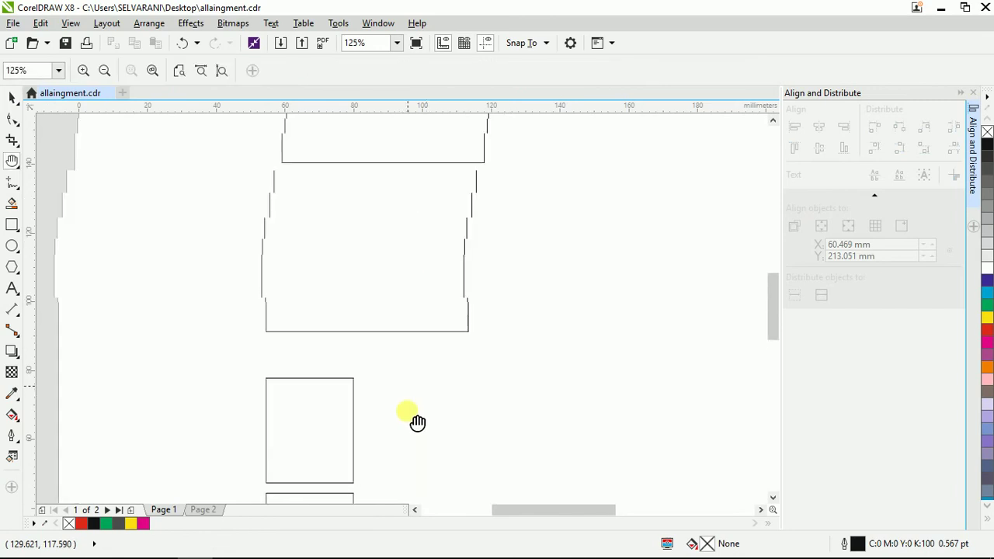
pyautogui.moveTo(357, 330); pyautogui.dragTo(404, 395)
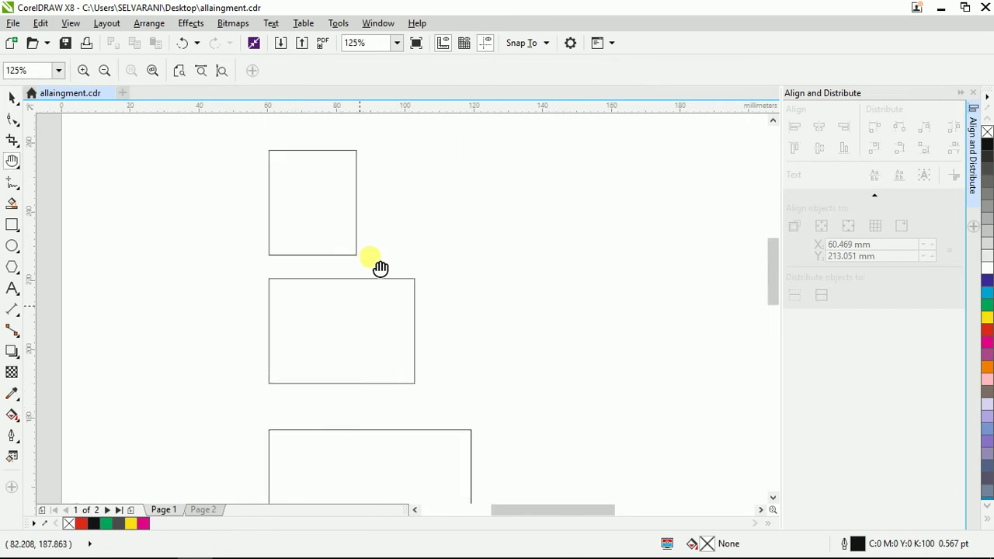
pyautogui.moveTo(380, 266); pyautogui.dragTo(315, 304)
pyautogui.scroll(-2, 400, 229)
pyautogui.moveTo(384, 248); pyautogui.dragTo(381, 211)
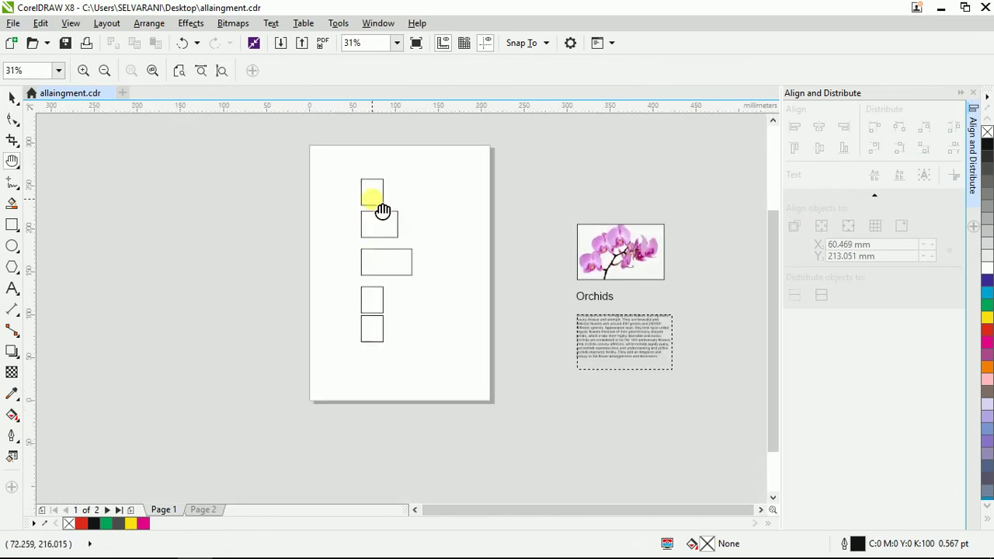
pyautogui.scroll(1, 381, 206)
pyautogui.moveTo(384, 254); pyautogui.dragTo(380, 230)
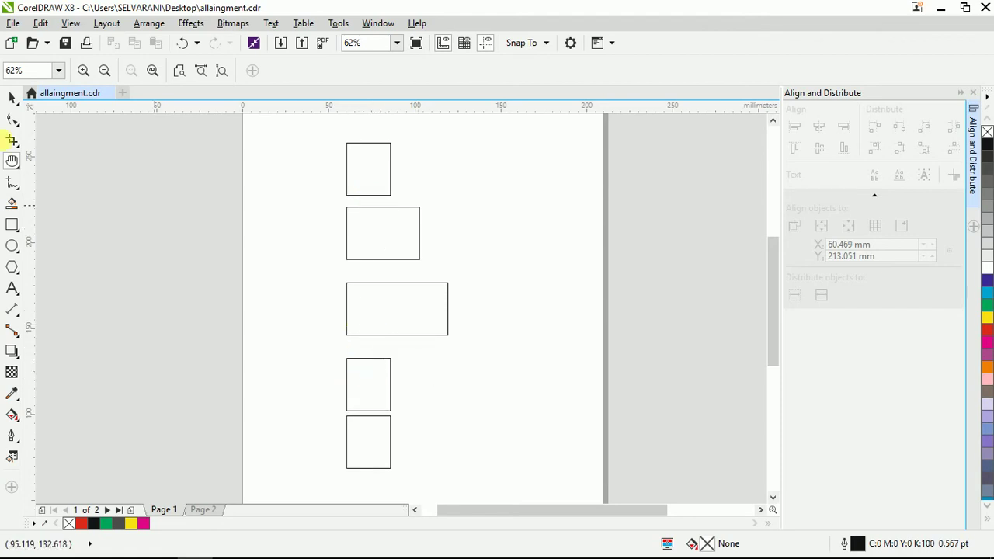
pyautogui.press('space')
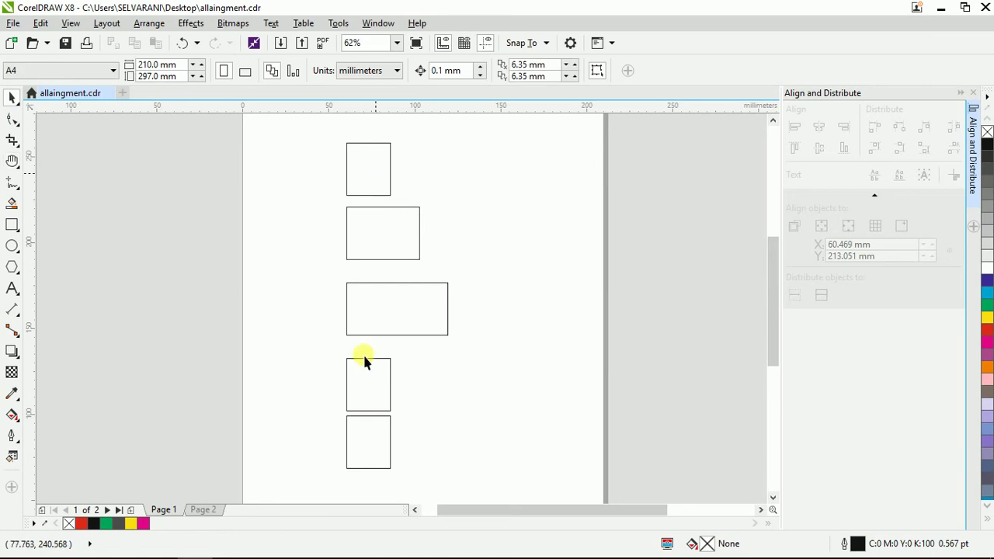
# Select all five left-aligned rectangles and try distributing them horizontally by their right edges and by their left edges
pyautogui.moveTo(371, 401); pyautogui.dragTo(388, 374)
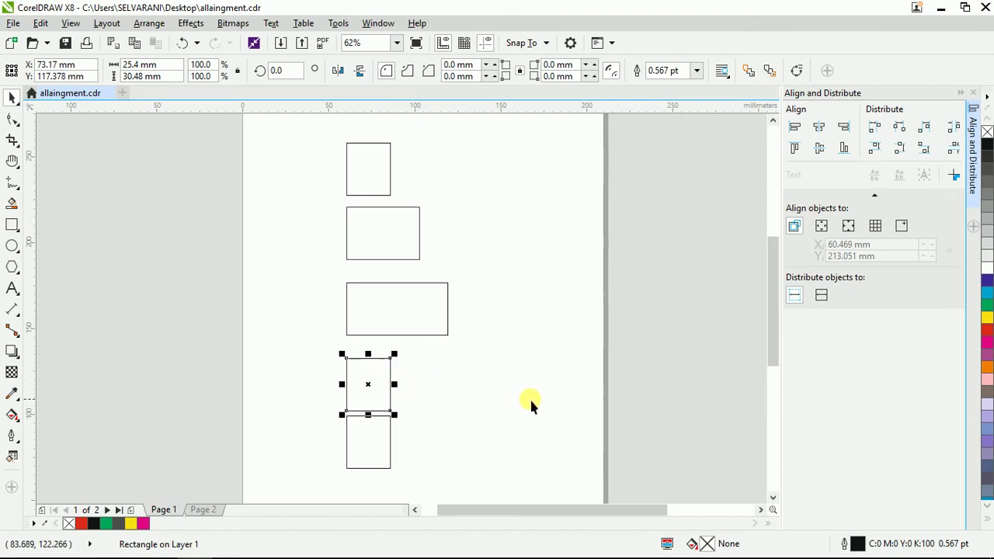
pyautogui.click(376, 221)
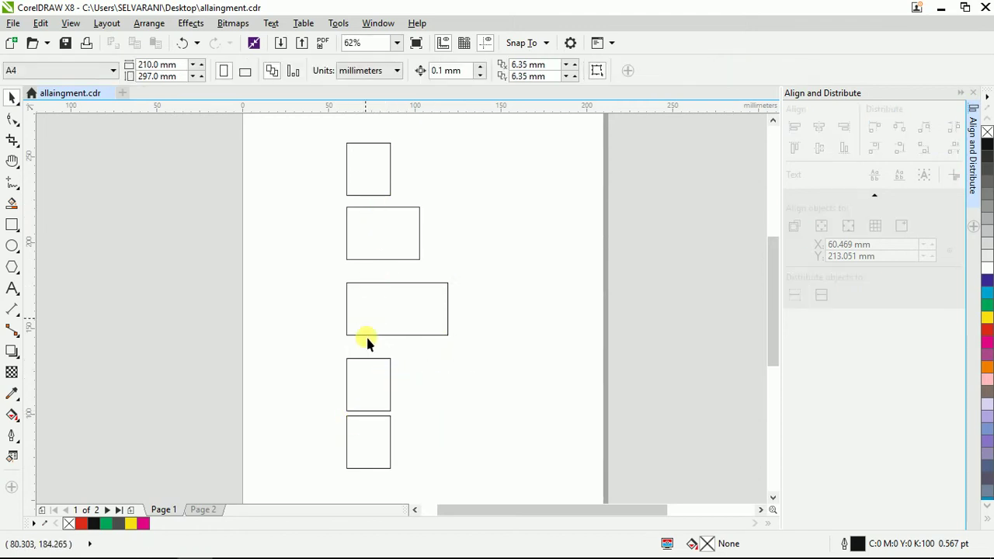
pyautogui.moveTo(491, 134); pyautogui.dragTo(320, 477)
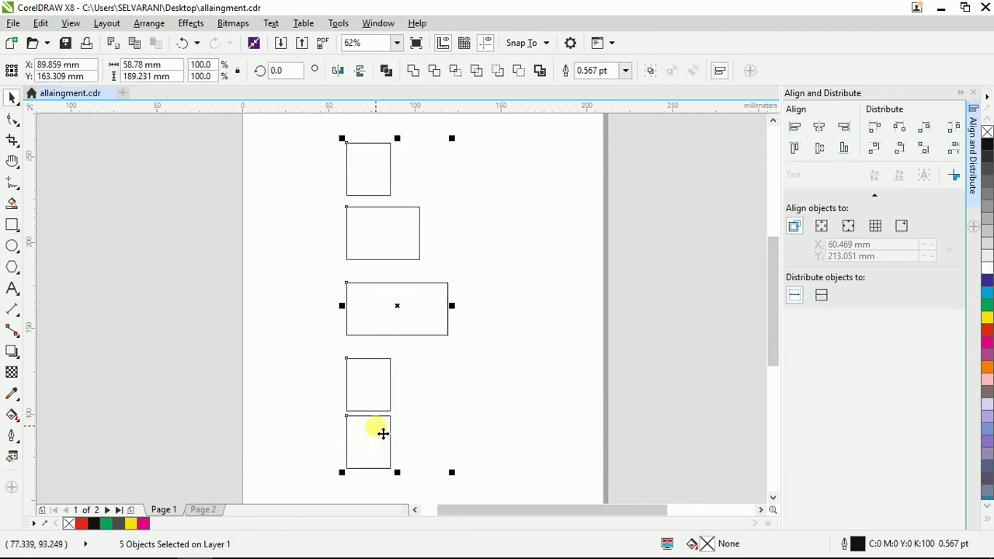
pyautogui.click(875, 131)
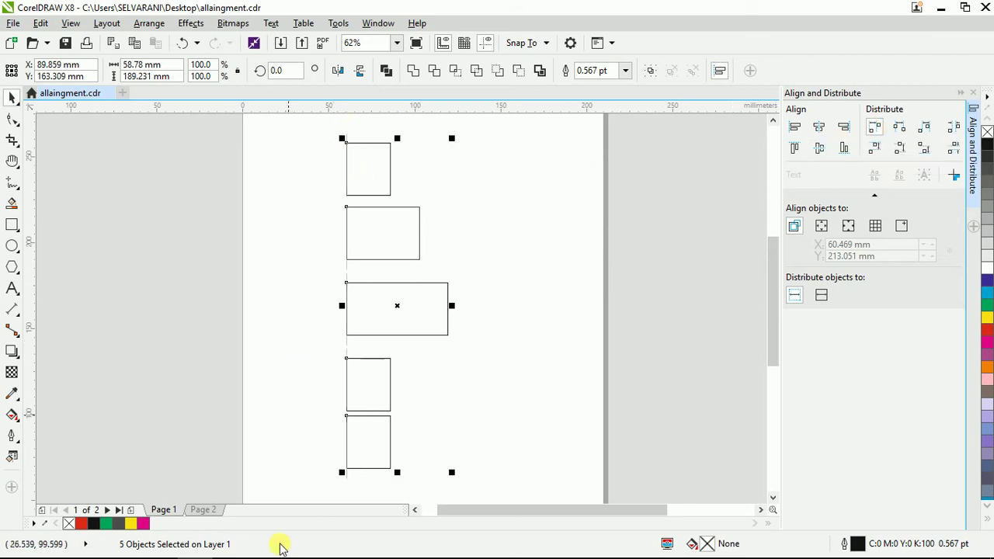
pyautogui.click(928, 130)
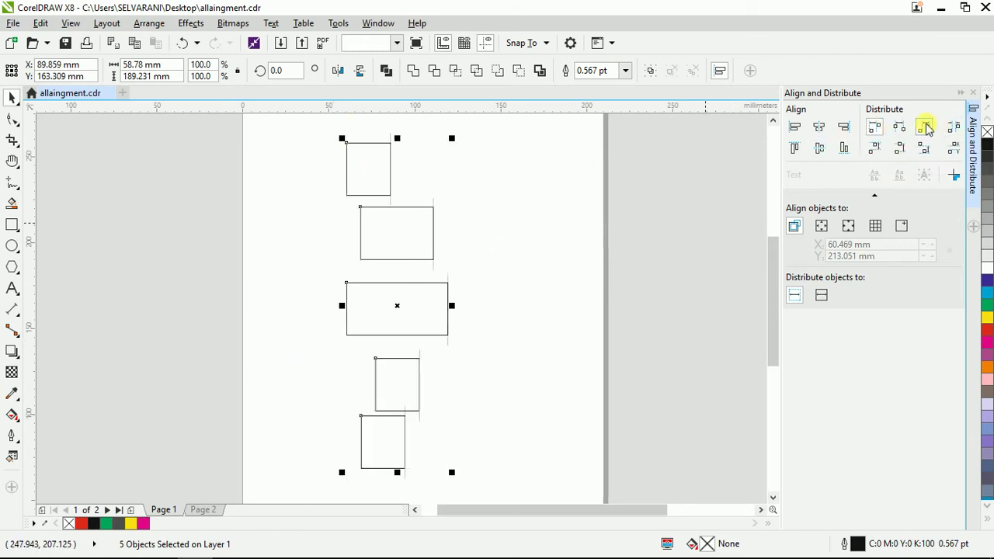
pyautogui.click(873, 130)
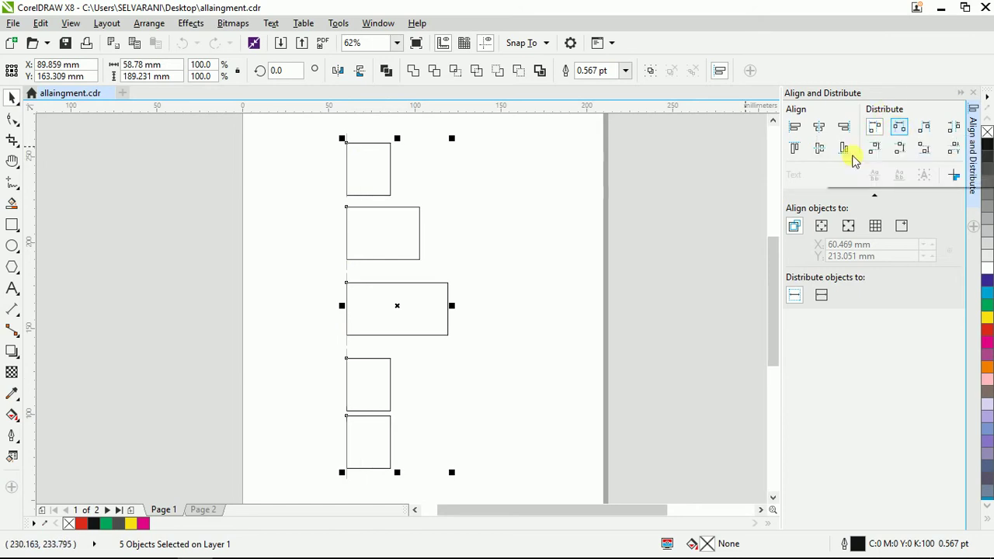
# Distribute the five selected rectangles evenly by their horizontal centers and by their vertical centers
pyautogui.click(899, 129)
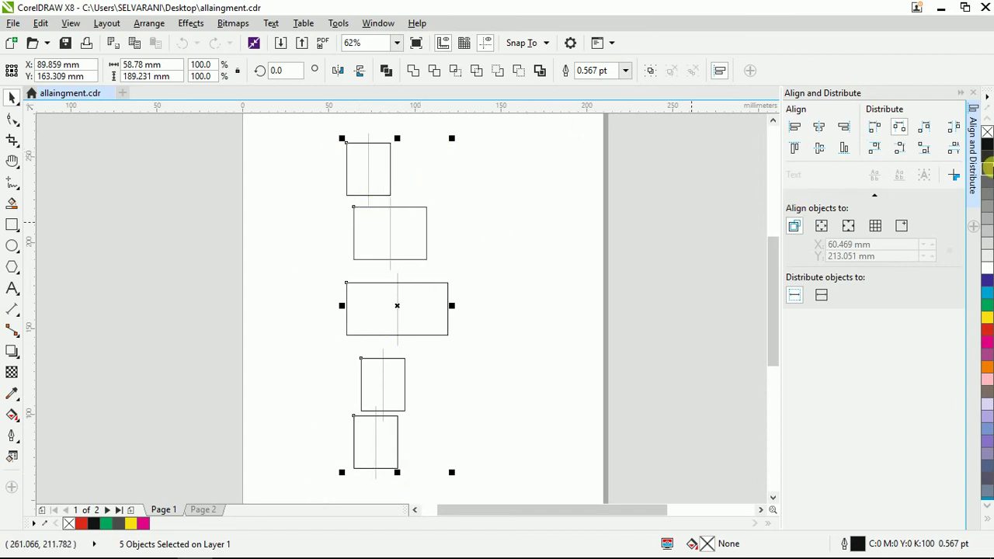
pyautogui.click(899, 149)
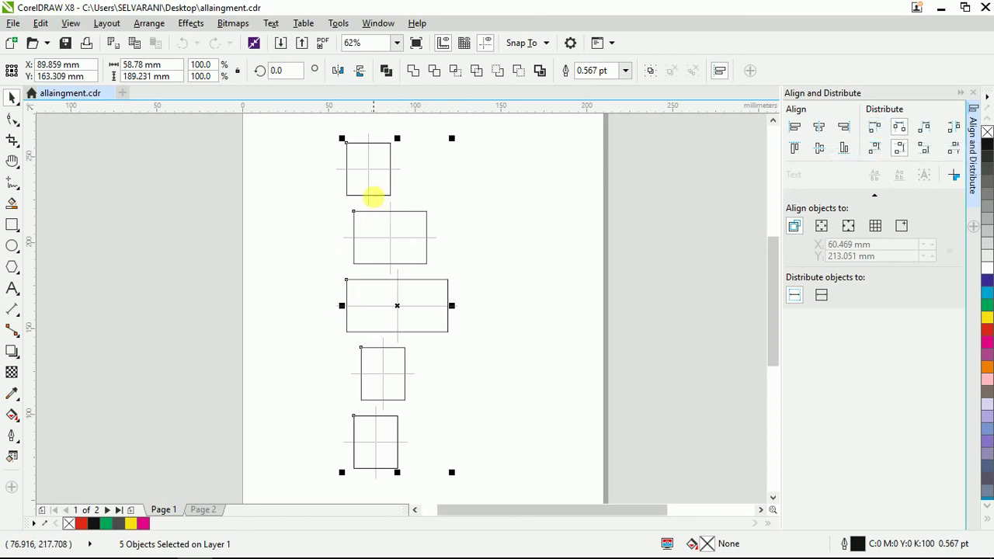
pyautogui.scroll(2, 373, 198)
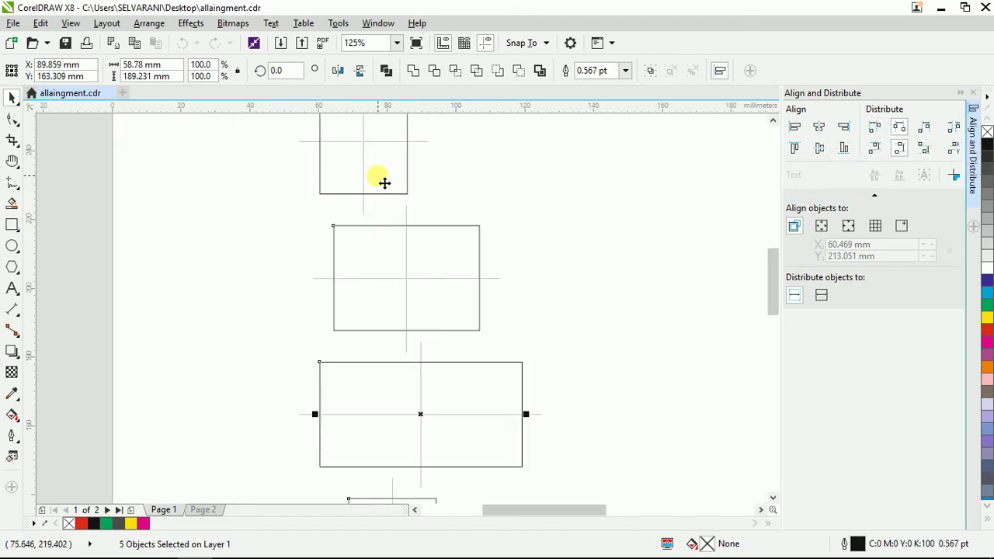
pyautogui.scroll(-2, 384, 181)
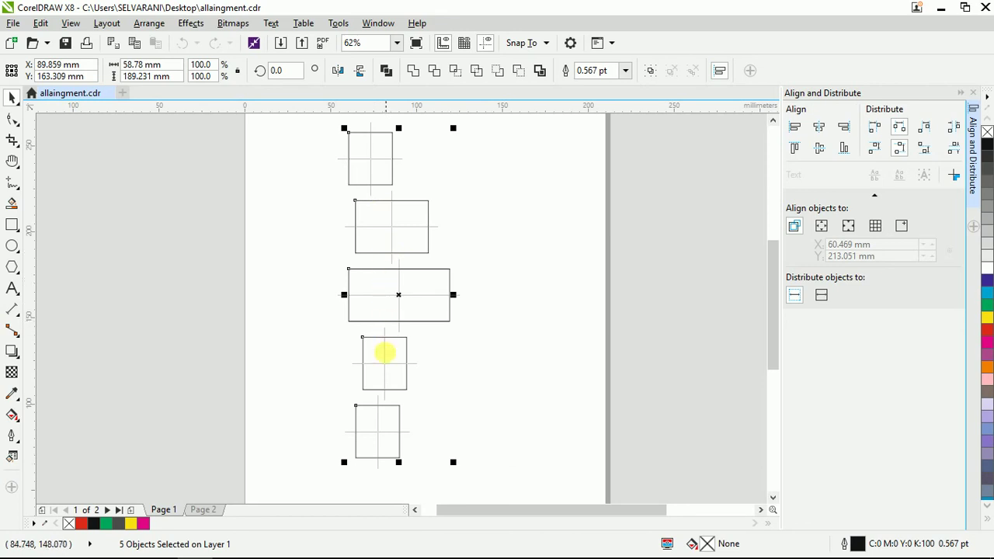
# Switch the horizontal distribution of the five rectangles to their left edges, deselect them and check the spacing along the column
pyautogui.click(874, 127)
pyautogui.scroll(2, 368, 330)
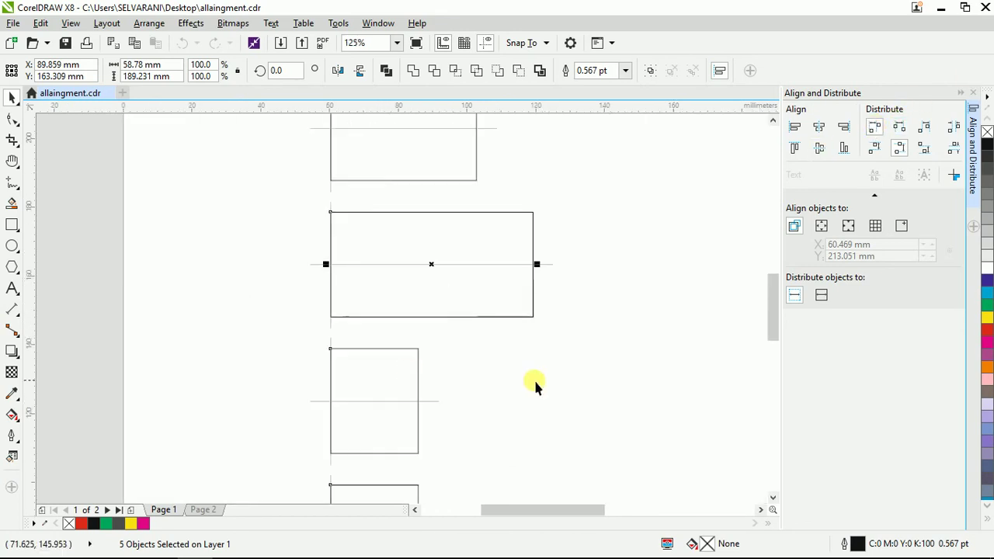
pyautogui.click(295, 228)
pyautogui.scroll(-2, 295, 229)
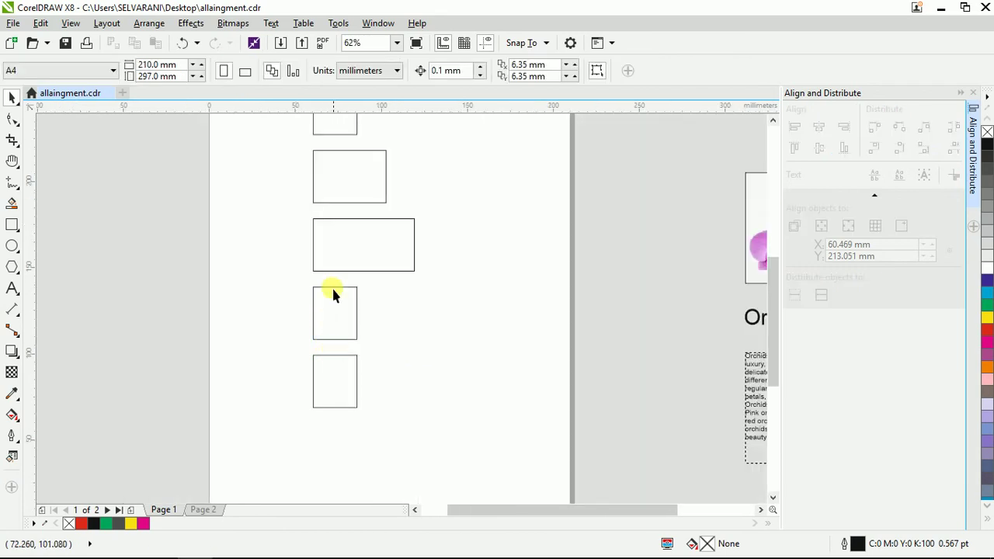
pyautogui.scroll(-2, 476, 152)
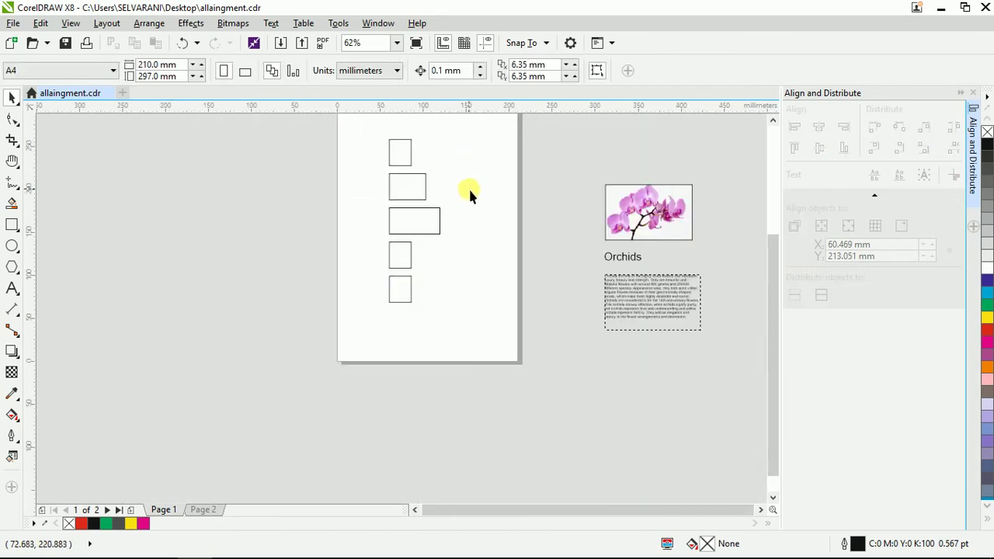
pyautogui.scroll(2, 420, 160)
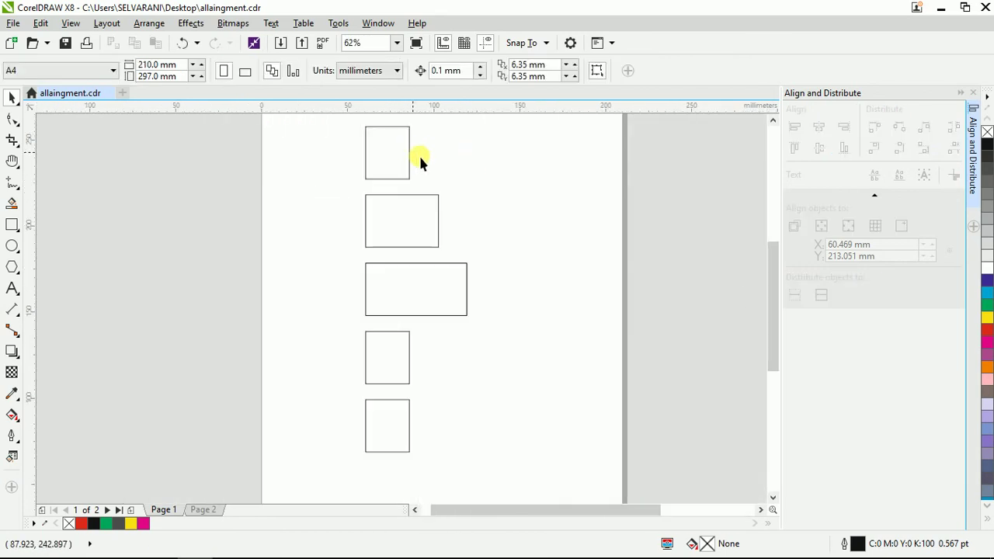
# Draw a small spacer rectangle about 4.7 mm wide and 9.2 mm high, filling the gap between the first and second rectangles
pyautogui.click(11, 225)
pyautogui.scroll(2, 396, 190)
pyautogui.moveTo(349, 161); pyautogui.dragTo(381, 225)
pyautogui.scroll(-2, 396, 149)
pyautogui.press('space')
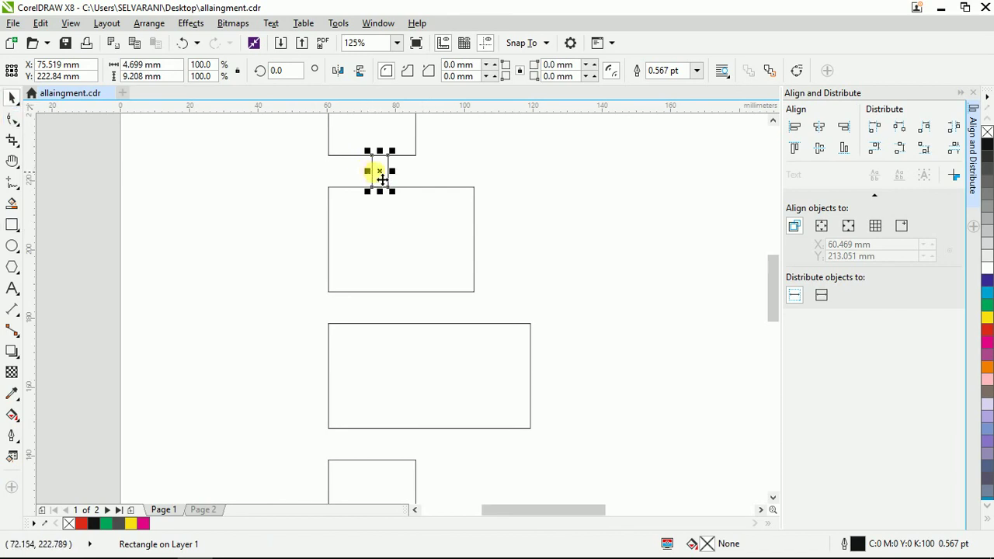
# Move the spacer into the gap between the third and fourth rectangles to compare the spacing, and delete it
pyautogui.moveTo(382, 166); pyautogui.dragTo(372, 448)
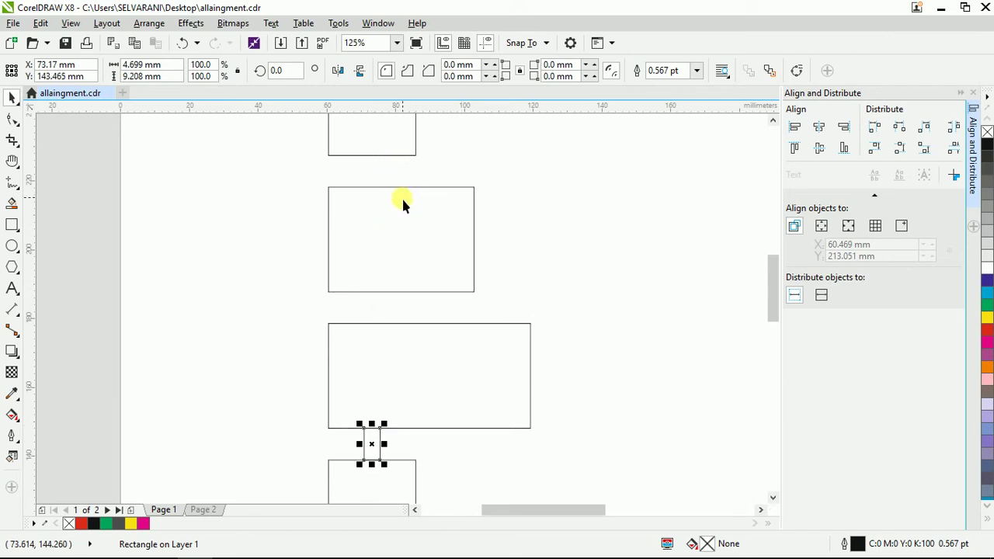
pyautogui.scroll(-3, 308, 250)
pyautogui.scroll(2, 302, 300)
pyautogui.moveTo(284, 260); pyautogui.dragTo(343, 317)
pyautogui.click(458, 262)
# Select all five rectangles in the column on the page and delete them
pyautogui.press('h')
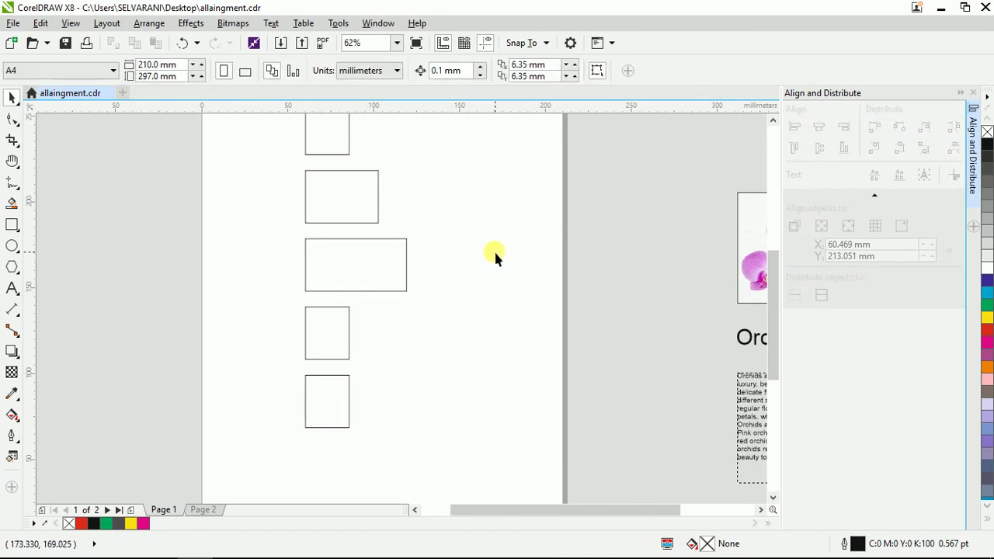
pyautogui.moveTo(474, 227); pyautogui.dragTo(490, 281)
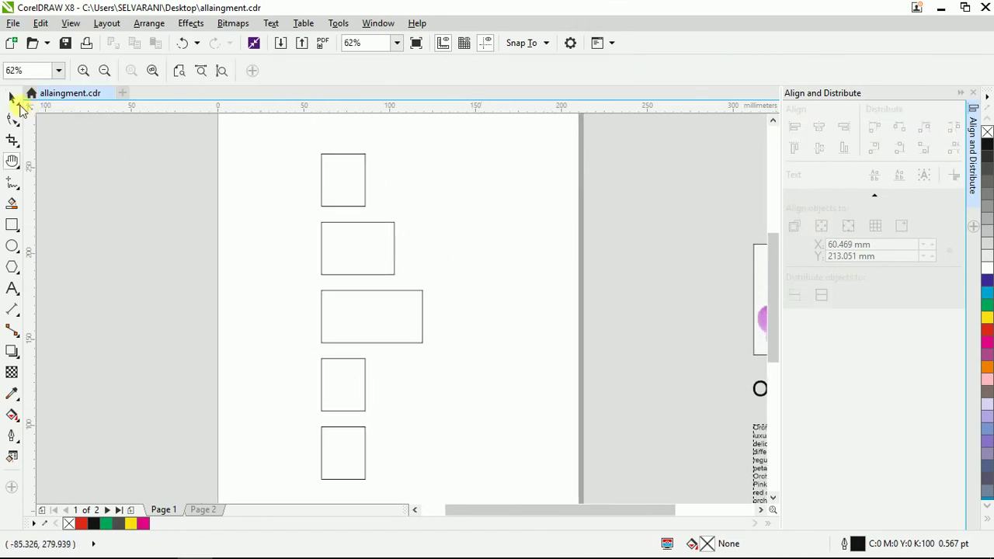
pyautogui.press('space')
pyautogui.scroll(-2, 340, 204)
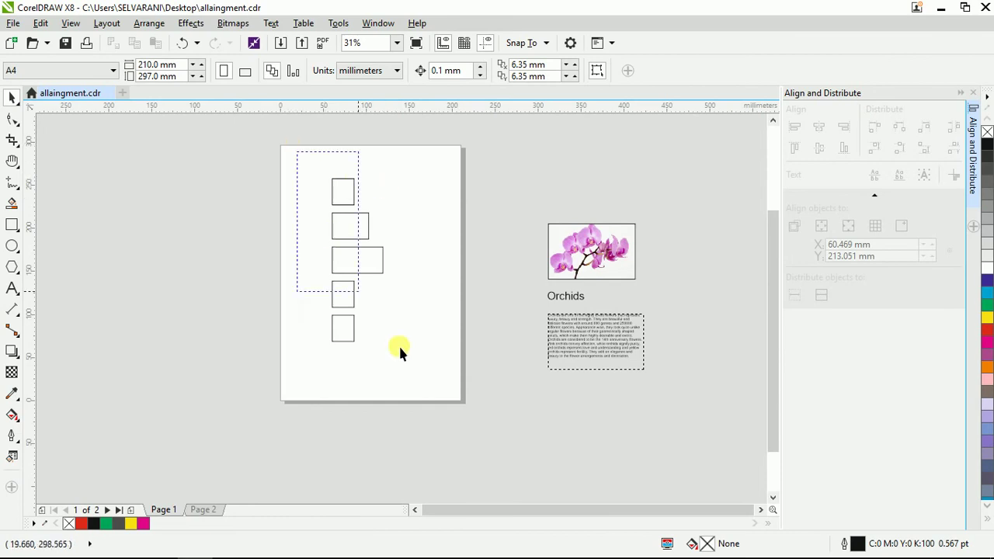
pyautogui.moveTo(398, 352); pyautogui.dragTo(454, 364)
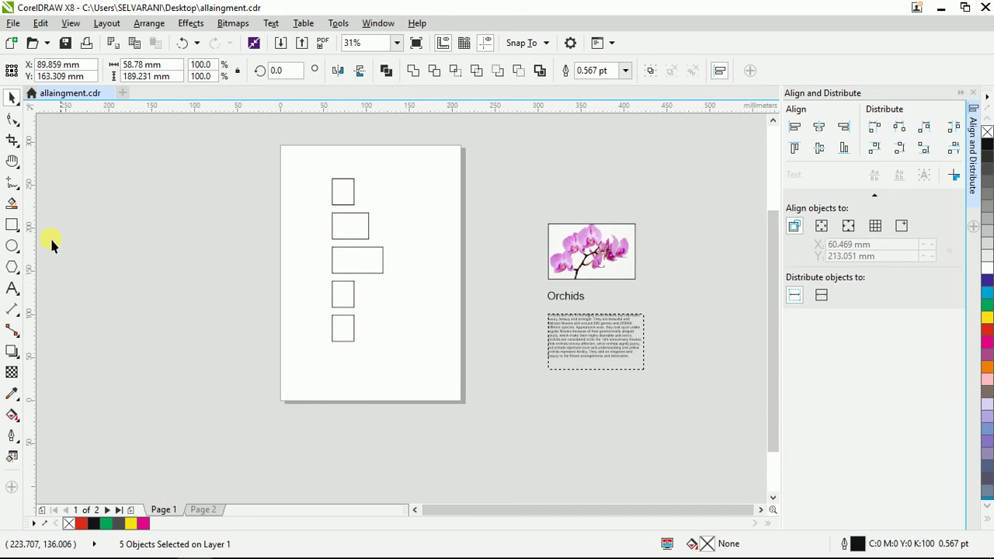
pyautogui.press('Delete')
# Draw a rectangle about 29.6 mm by 40.1 mm and copy it four times to the right into an evenly spaced horizontal row of five
pyautogui.click(12, 225)
pyautogui.moveTo(291, 279); pyautogui.dragTo(362, 295)
pyautogui.scroll(1, 320, 299)
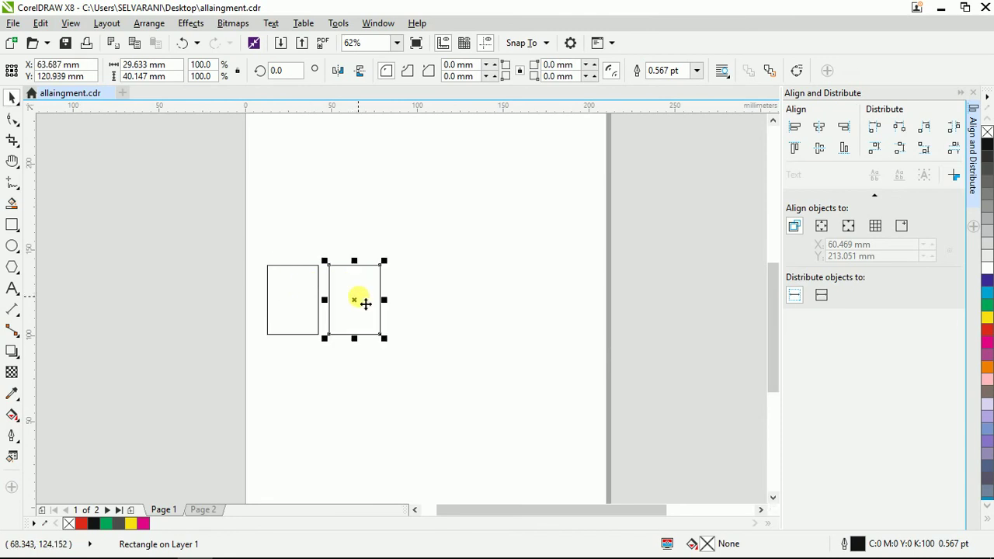
pyautogui.hotkey('ctrl', 'r')
pyautogui.hotkey('ctrl', 'r')
pyautogui.hotkey('ctrl', 'r')
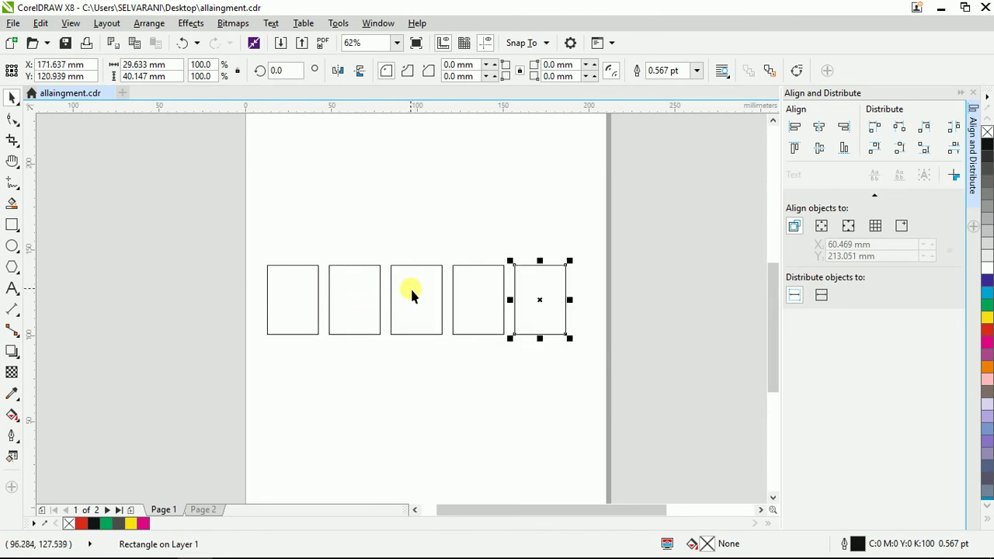
# Raise the third and fourth rectangles of the row straight up to about Y 127.7 mm
pyautogui.click(649, 215)
pyautogui.moveTo(439, 295); pyautogui.dragTo(468, 282)
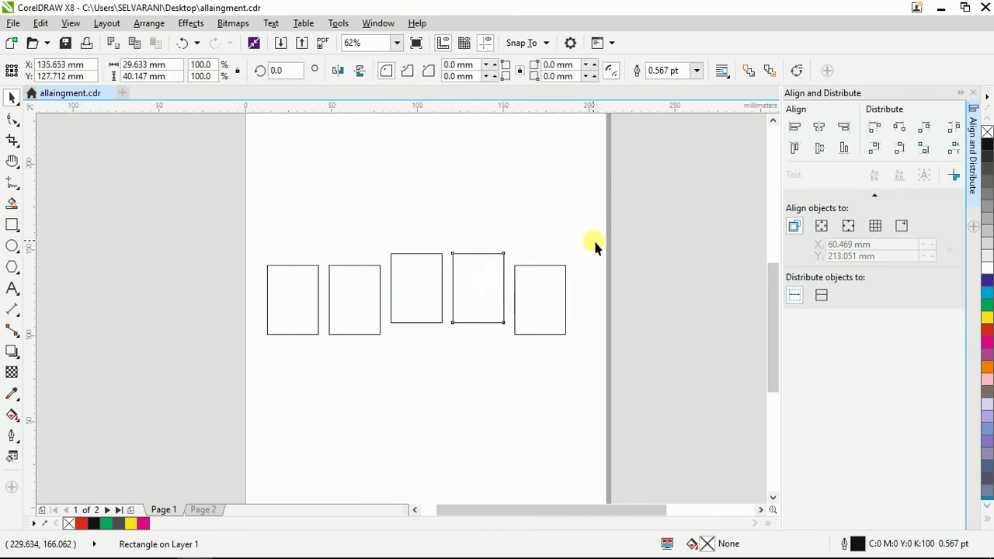
pyautogui.click(615, 245)
pyautogui.click(546, 43)
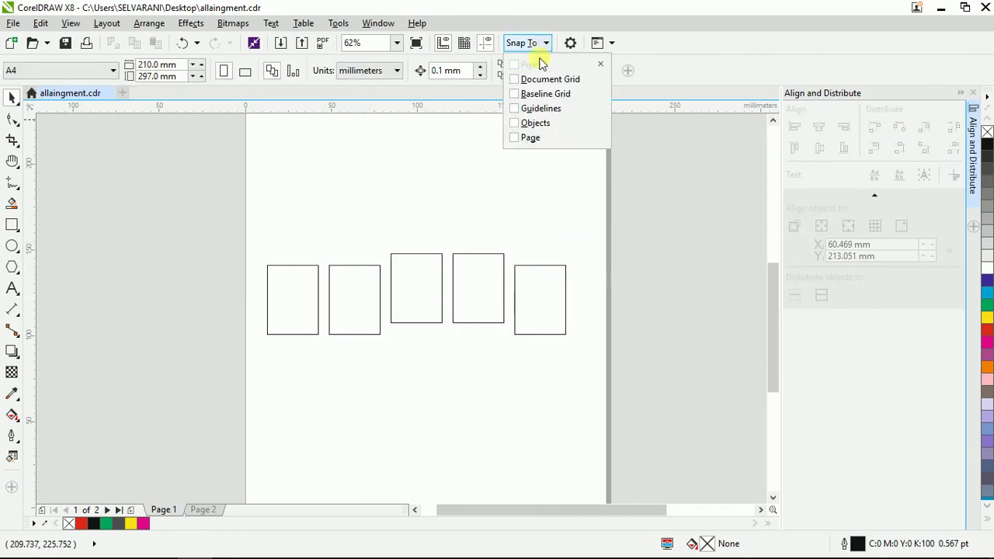
pyautogui.click(628, 242)
# Duplicate the row of five rectangles and place the copy directly below the original row
pyautogui.moveTo(228, 381); pyautogui.dragTo(229, 379)
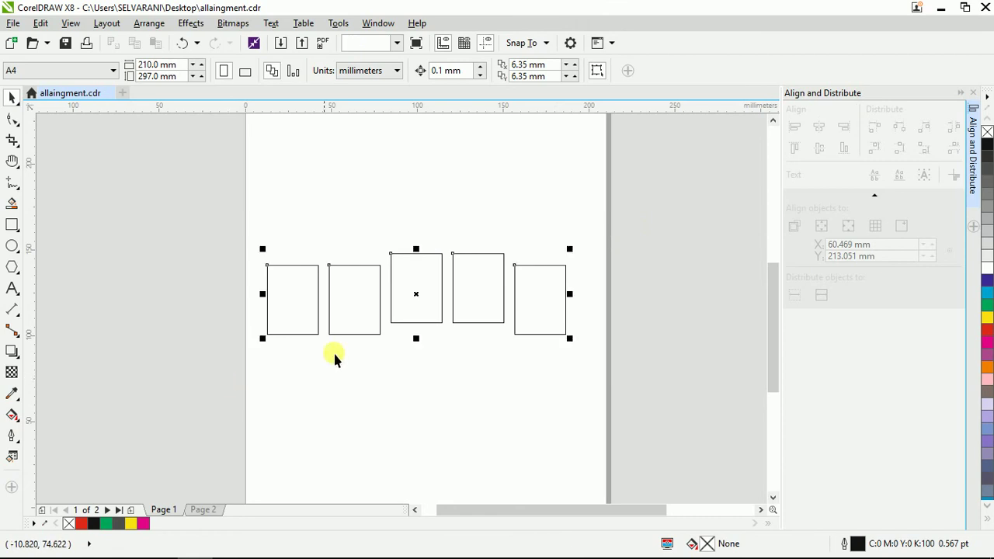
pyautogui.hotkey('ctrl', 'd')
pyautogui.moveTo(421, 275); pyautogui.dragTo(404, 378)
pyautogui.scroll(-2, 479, 226)
pyautogui.scroll(2, 458, 314)
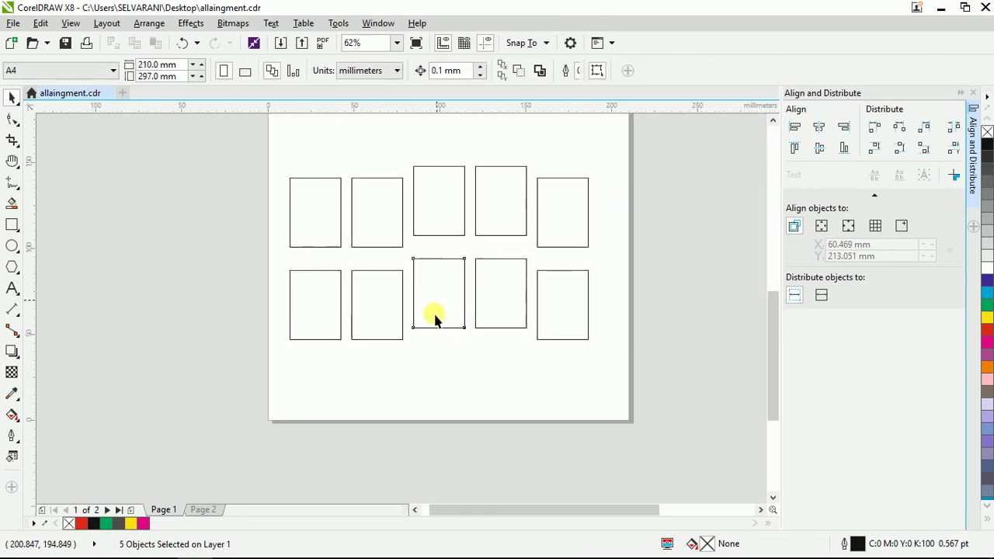
# Lower the third rectangle of the copied row slightly to the left, and shift the fourth one left to about X 131.4 mm
pyautogui.moveTo(434, 315); pyautogui.dragTo(431, 344)
pyautogui.click(508, 311)
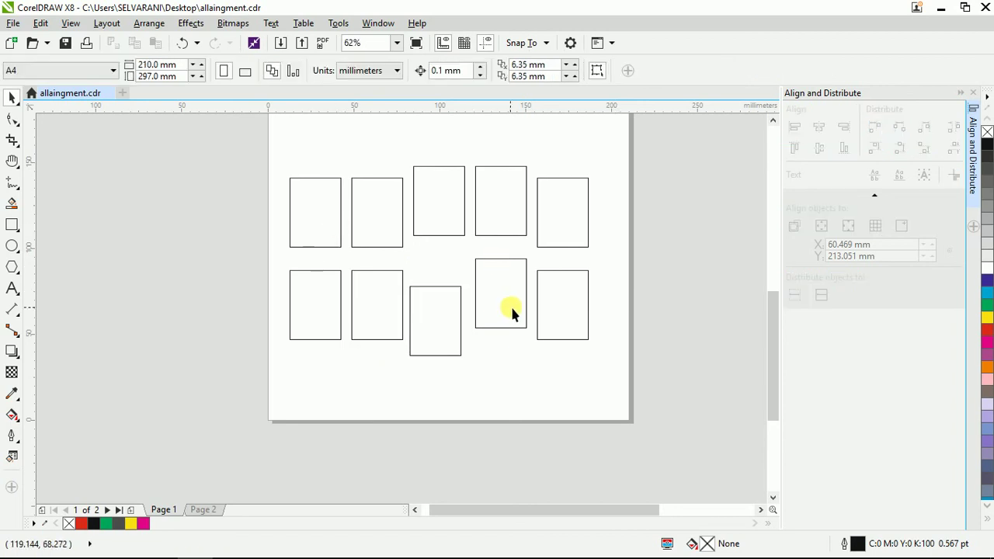
pyautogui.press('h')
pyautogui.moveTo(583, 264); pyautogui.dragTo(579, 319)
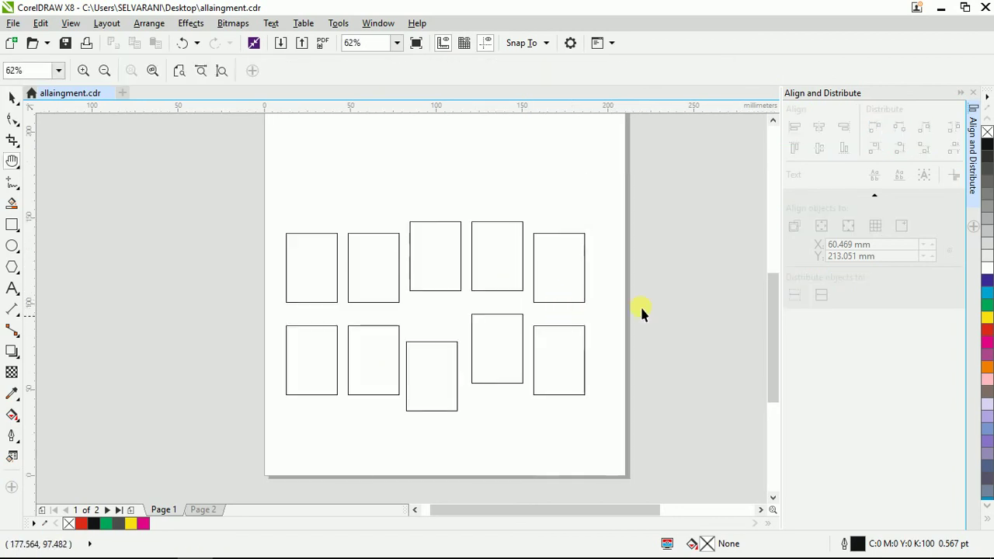
pyautogui.press('space')
pyautogui.moveTo(494, 348); pyautogui.dragTo(486, 347)
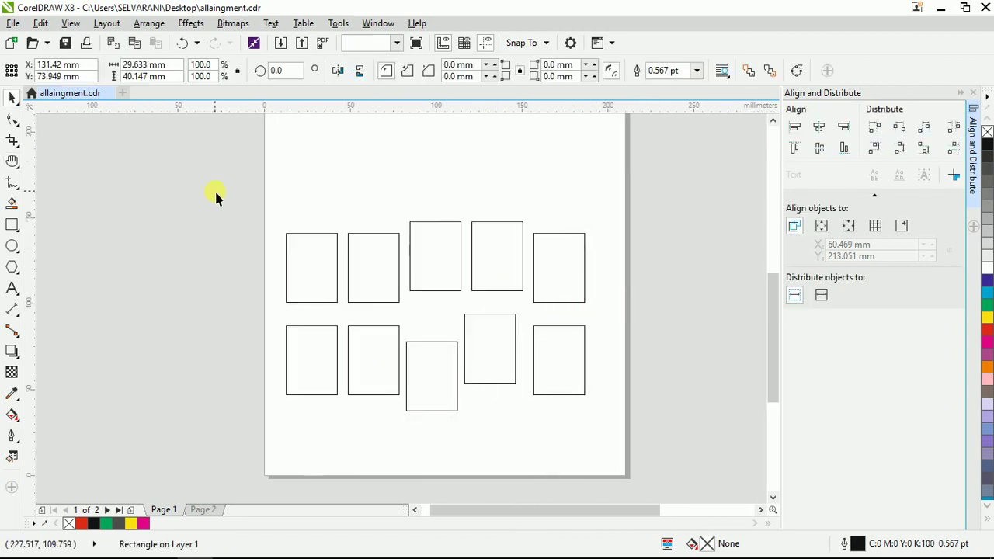
# Try to align the five rectangles of the upper row on their horizontal centers
pyautogui.moveTo(228, 184); pyautogui.dragTo(646, 317)
pyautogui.moveTo(212, 200); pyautogui.dragTo(677, 314)
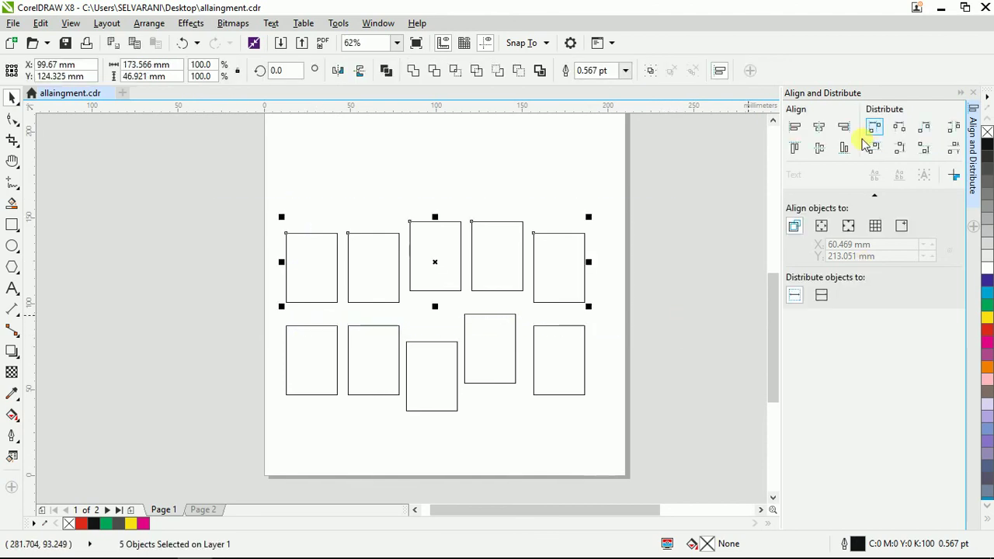
pyautogui.click(820, 127)
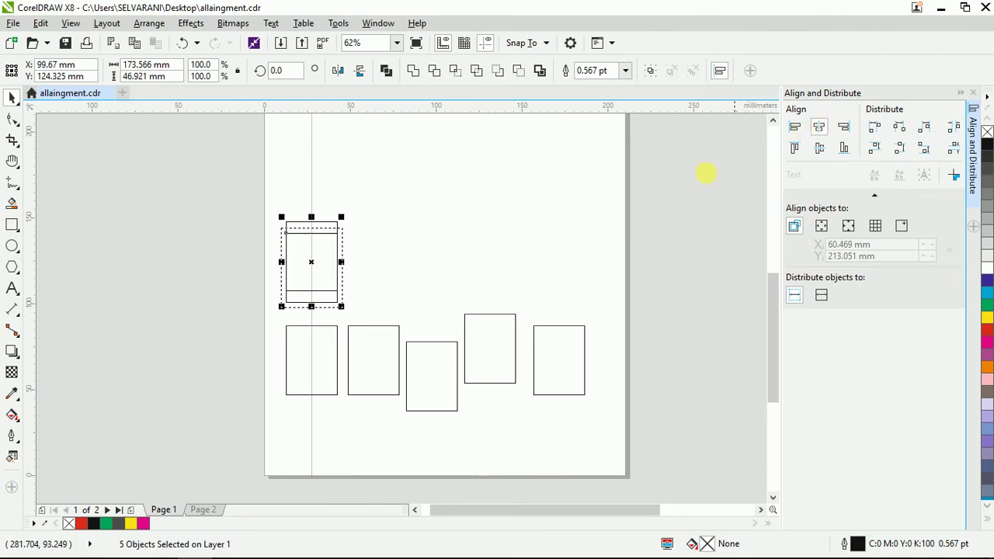
pyautogui.hotkey('ctrl', 'z')
# Align the top edges of the upper row's five rectangles and shift the third one slightly left along the row
pyautogui.moveTo(699, 168); pyautogui.dragTo(165, 338)
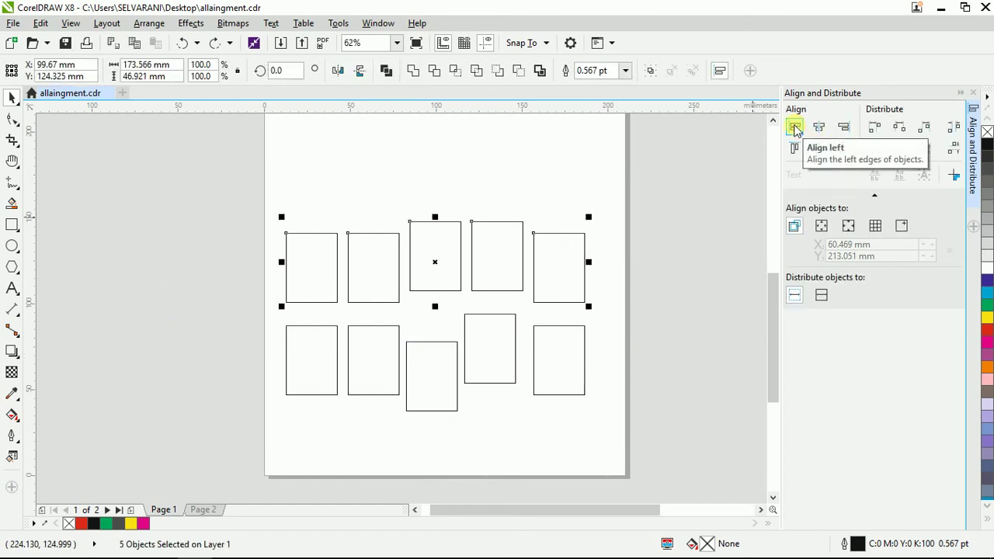
pyautogui.click(795, 148)
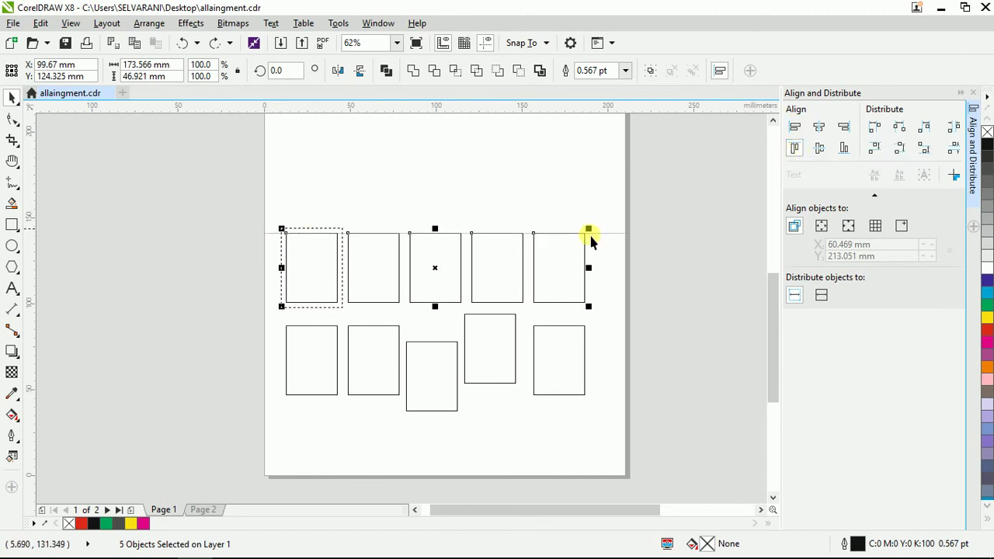
pyautogui.scroll(2, 419, 250)
pyautogui.click(450, 258)
pyautogui.moveTo(449, 258); pyautogui.dragTo(442, 260)
# Distribute the upper row's five rectangles evenly by their horizontal centers
pyautogui.scroll(-2, 243, 190)
pyautogui.moveTo(148, 189); pyautogui.dragTo(670, 238)
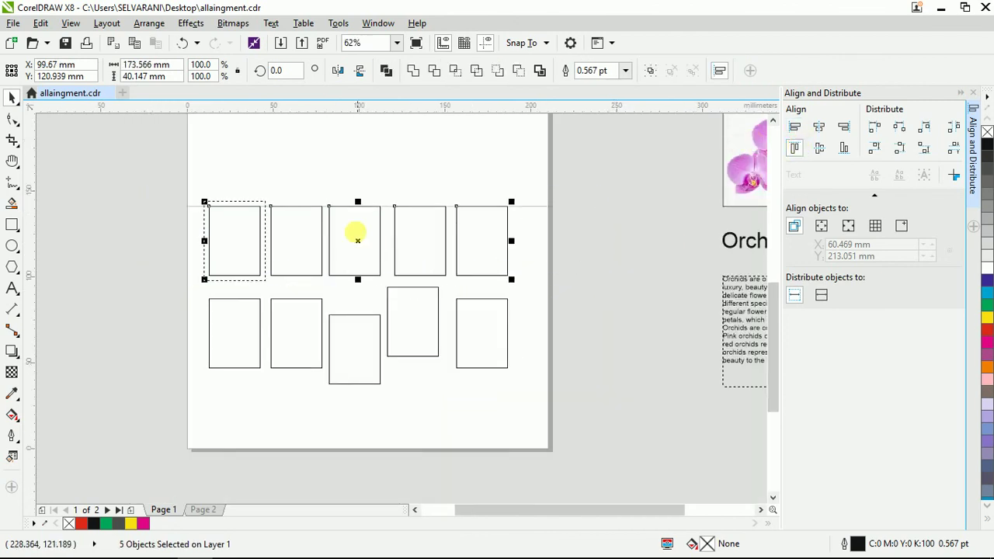
pyautogui.scroll(2, 355, 225)
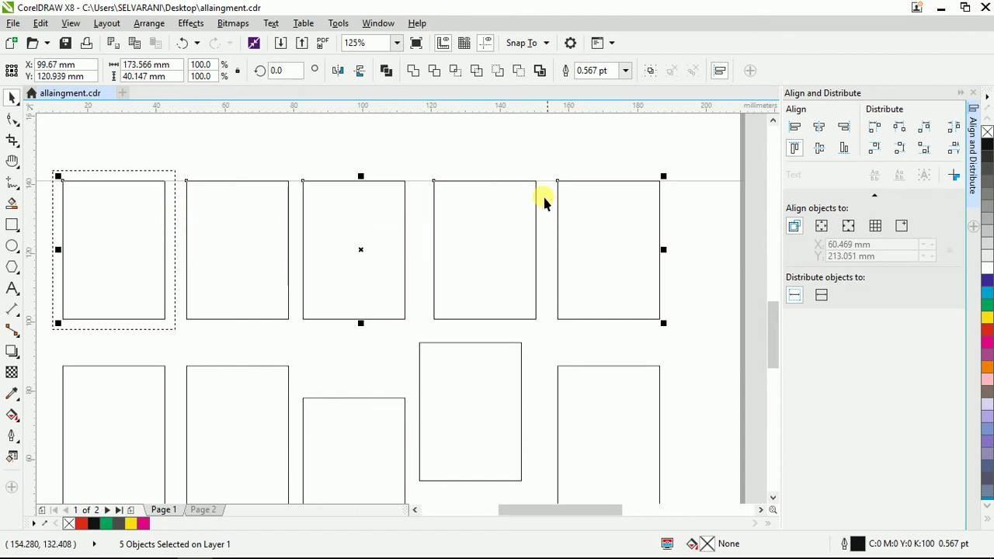
pyautogui.scroll(-2, 446, 226)
pyautogui.scroll(2, 391, 225)
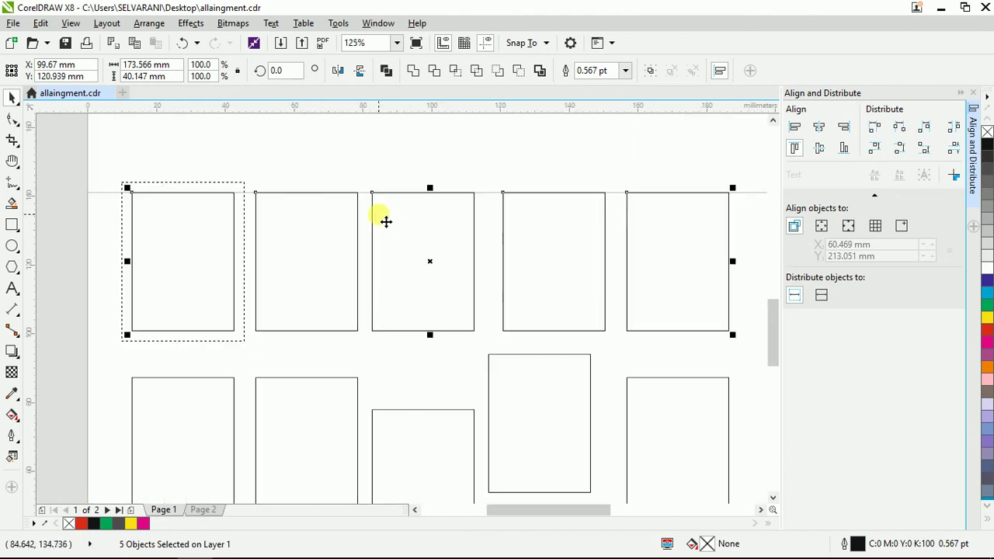
pyautogui.scroll(-2, 195, 175)
pyautogui.moveTo(556, 151); pyautogui.dragTo(117, 270)
pyautogui.scroll(2, 225, 208)
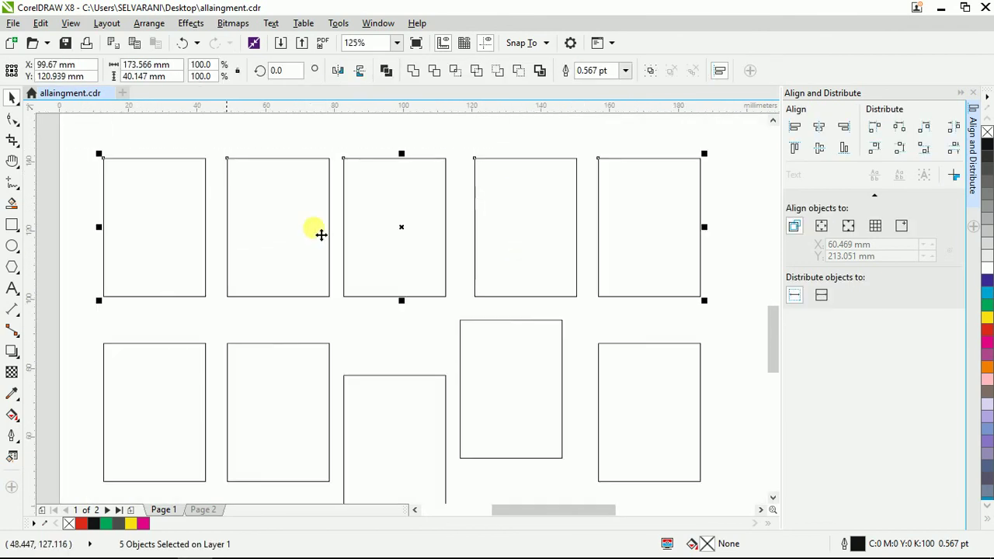
pyautogui.click(901, 131)
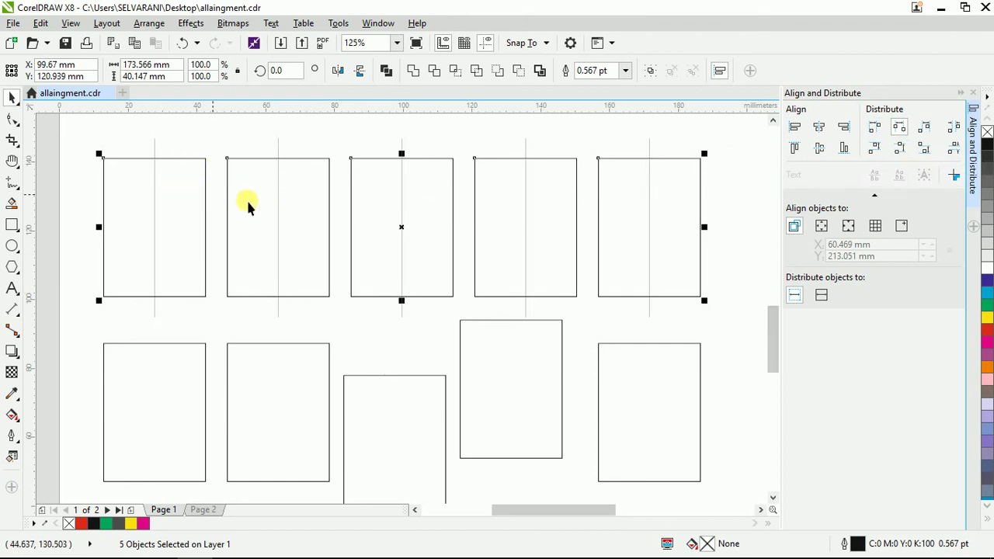
# Align the top edges of the lower row's five rectangles and distribute them evenly by their horizontal centers
pyautogui.scroll(-2, 358, 210)
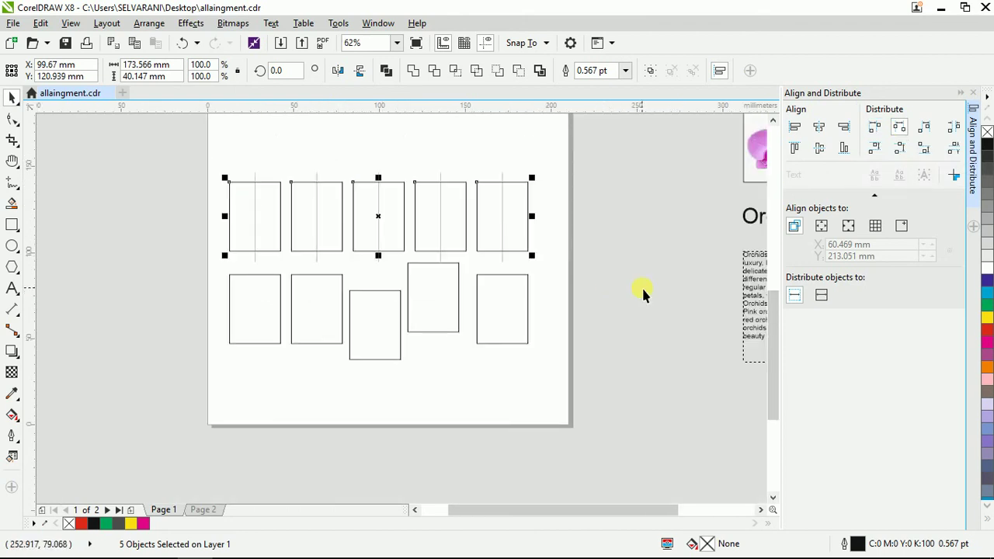
pyautogui.moveTo(599, 250); pyautogui.dragTo(105, 392)
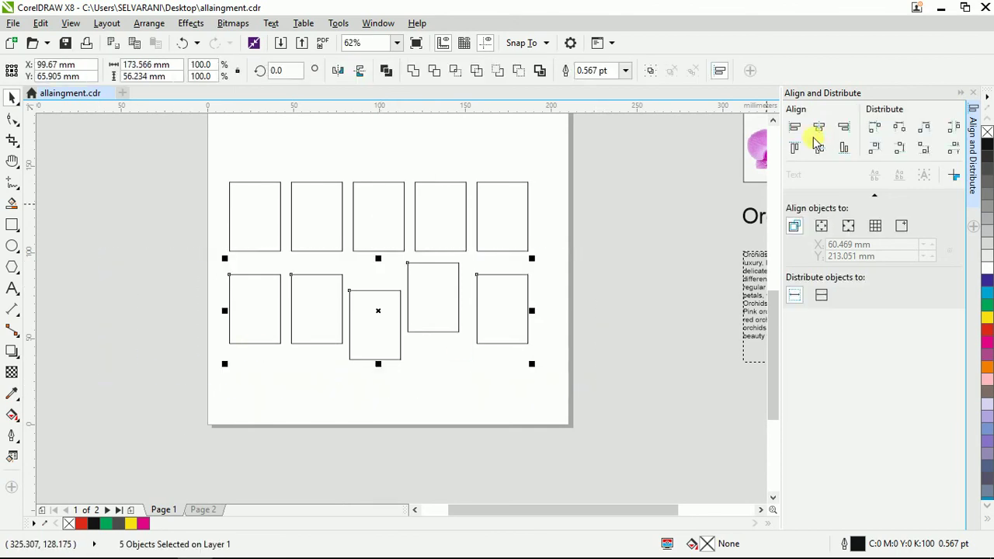
pyautogui.click(793, 147)
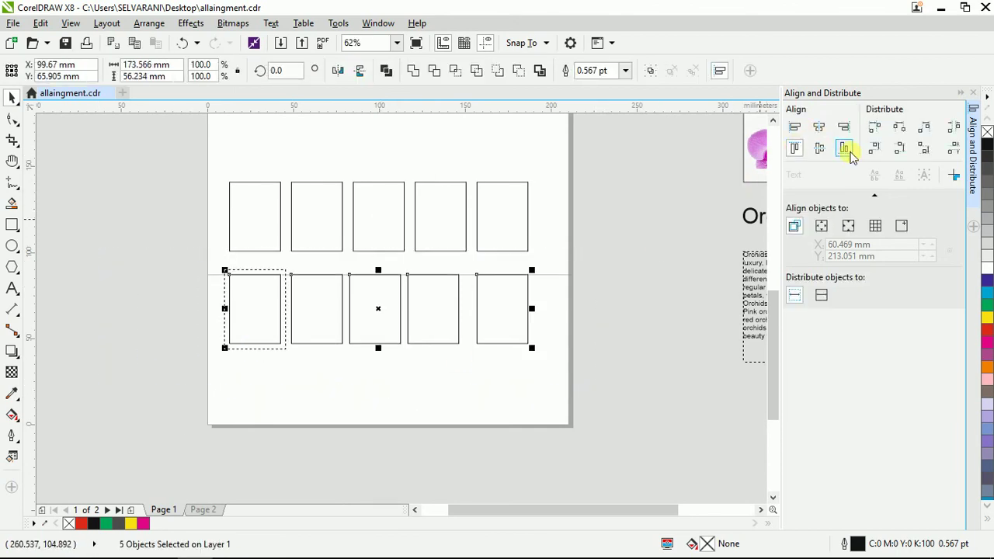
pyautogui.click(899, 127)
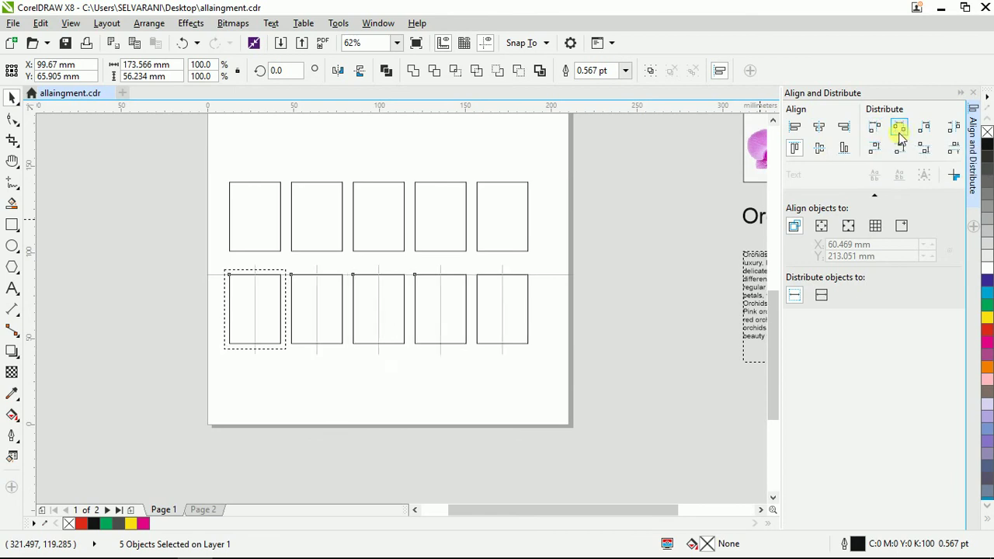
pyautogui.click(163, 272)
pyautogui.scroll(1, 163, 272)
pyautogui.scroll(-1, 173, 240)
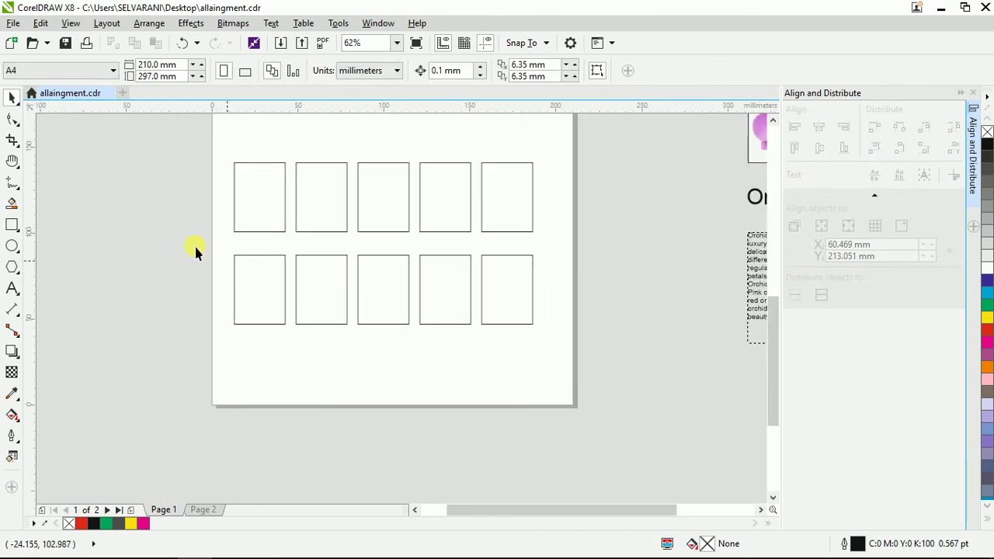
# Shift the entire lower row of rectangles right to about X 107.3 mm, keeping its height on the page
pyautogui.moveTo(191, 244); pyautogui.dragTo(555, 344)
pyautogui.moveTo(465, 295); pyautogui.dragTo(475, 293)
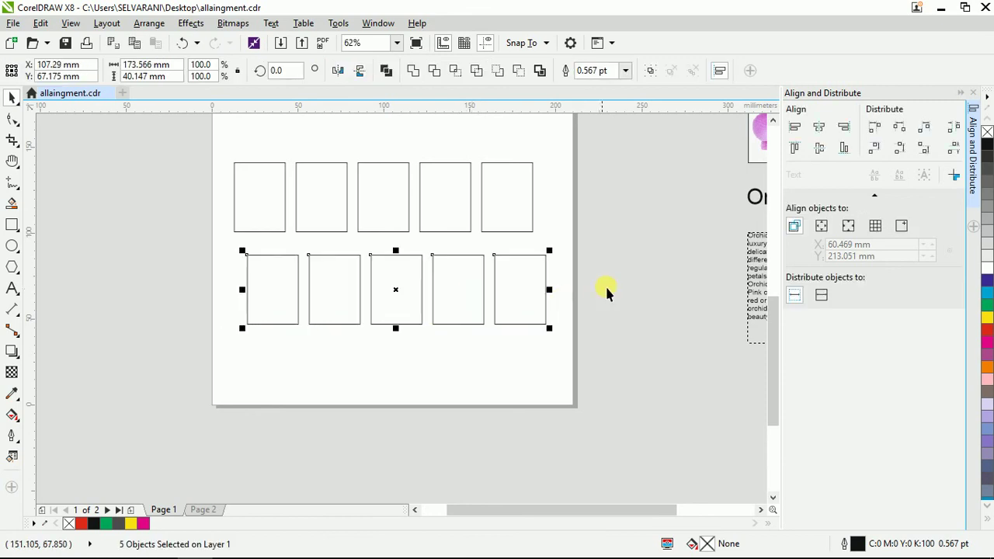
pyautogui.click(321, 267)
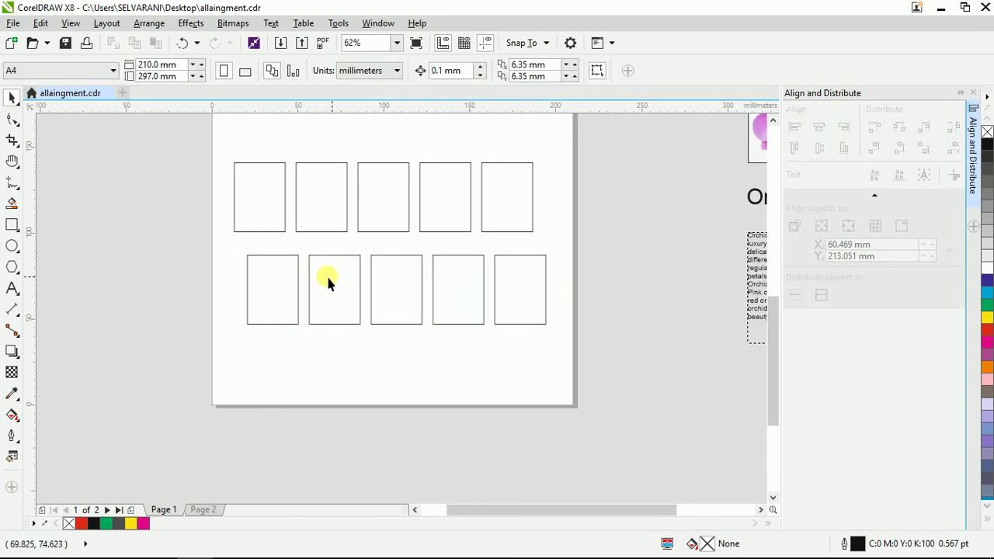
# Align the left edges of the upper and lower rectangles in each of the five columns, one pair at a time
pyautogui.moveTo(171, 131); pyautogui.dragTo(310, 374)
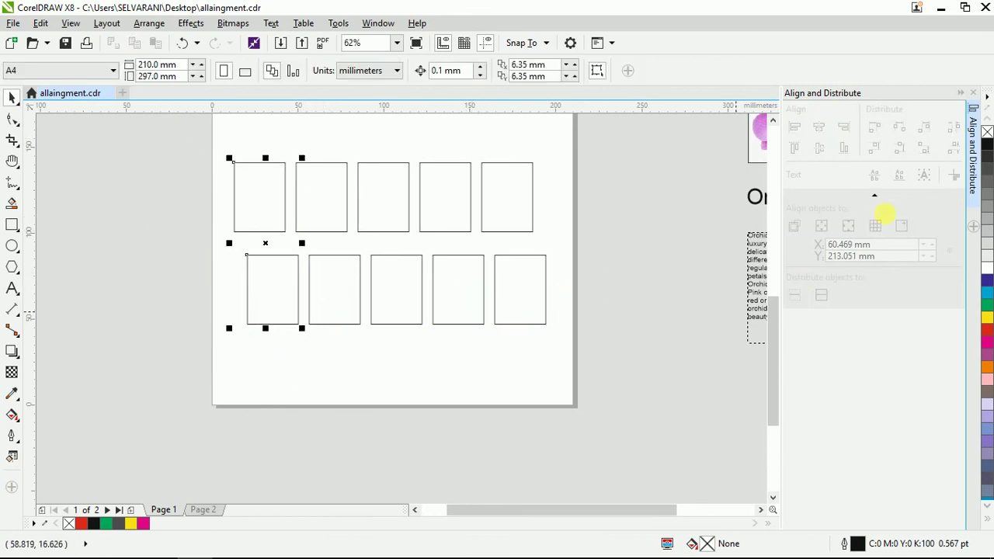
pyautogui.click(794, 129)
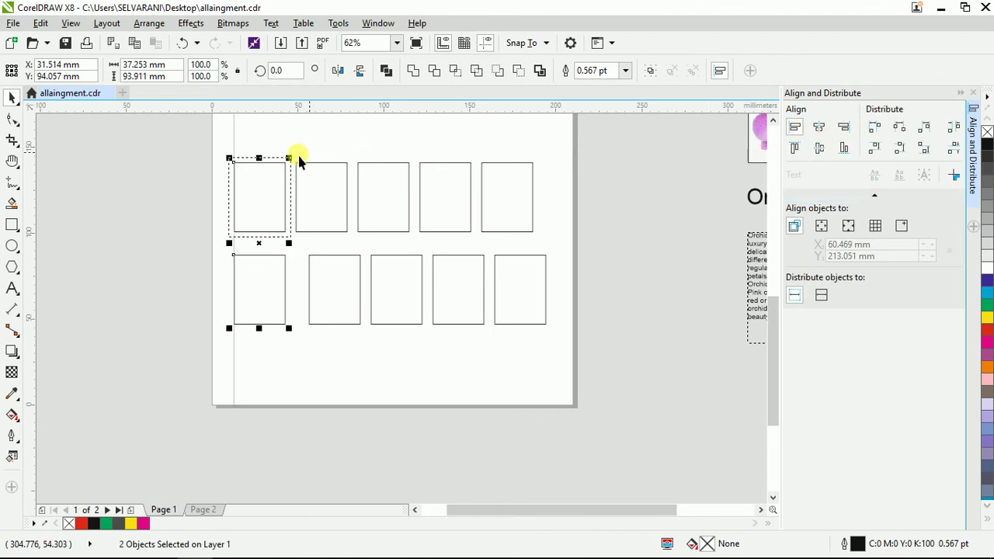
pyautogui.moveTo(279, 127); pyautogui.dragTo(371, 355)
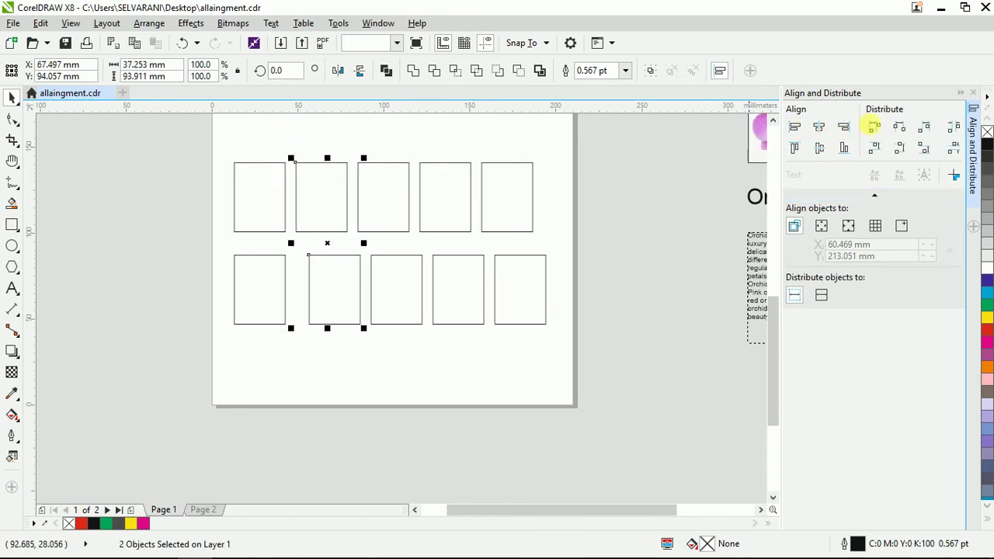
pyautogui.click(794, 127)
pyautogui.moveTo(341, 143); pyautogui.dragTo(441, 332)
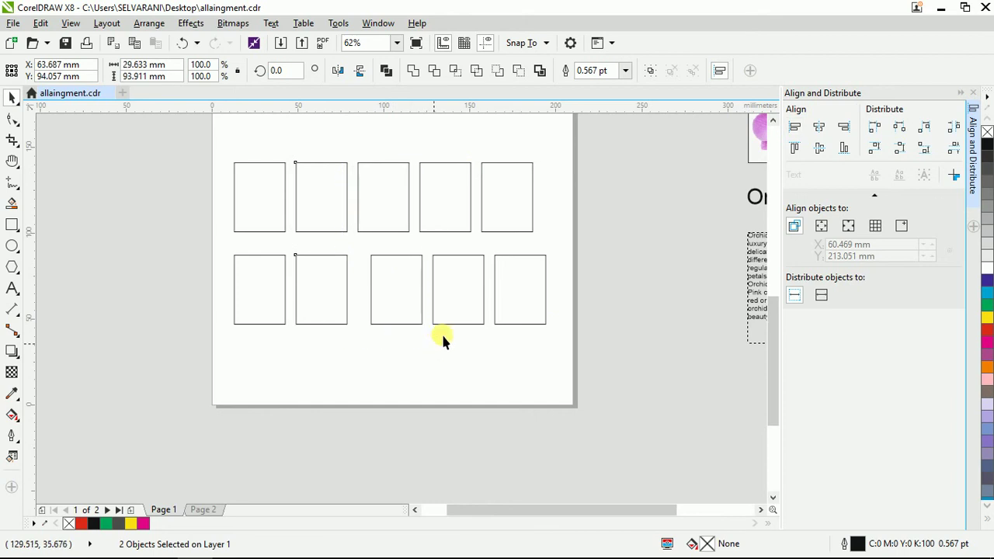
pyautogui.click(794, 126)
pyautogui.moveTo(409, 142); pyautogui.dragTo(497, 357)
pyautogui.click(795, 126)
pyautogui.moveTo(595, 141); pyautogui.dragTo(463, 353)
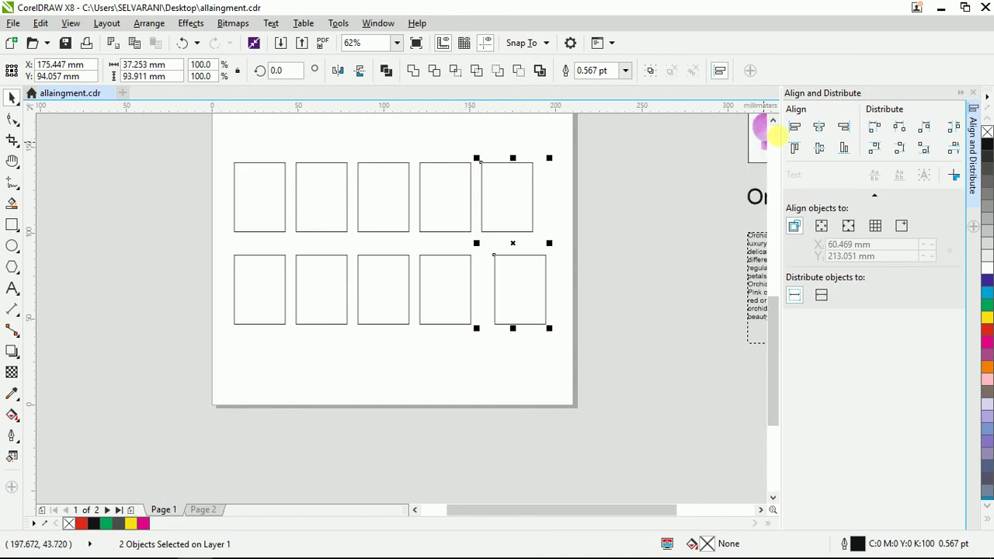
pyautogui.click(794, 126)
pyautogui.click(656, 195)
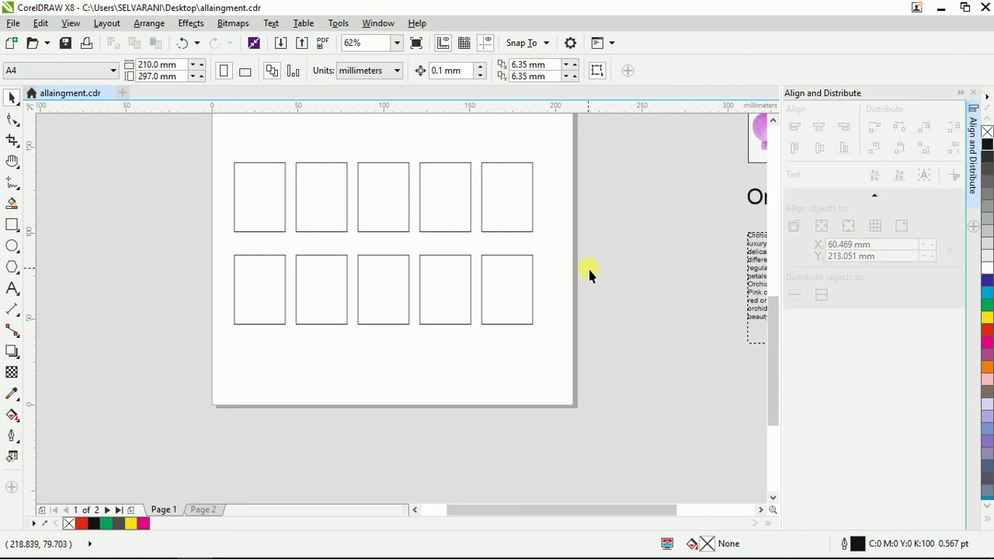
pyautogui.scroll(-2, 438, 339)
pyautogui.scroll(2, 543, 256)
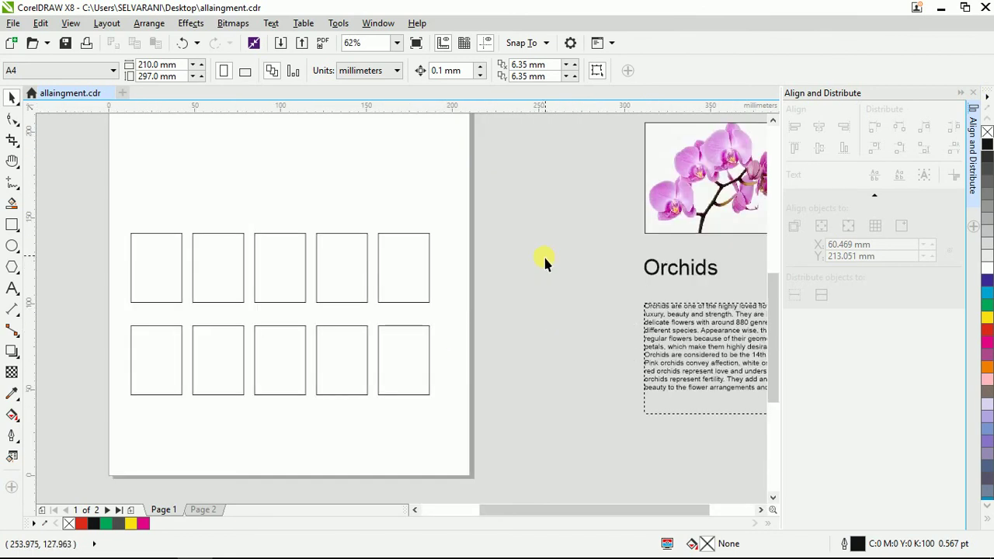
pyautogui.click(12, 351)
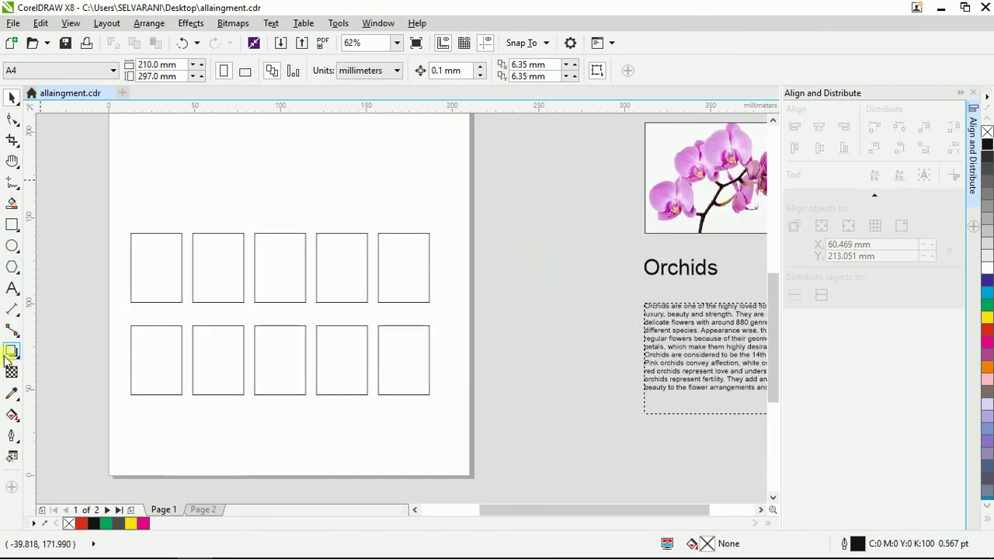